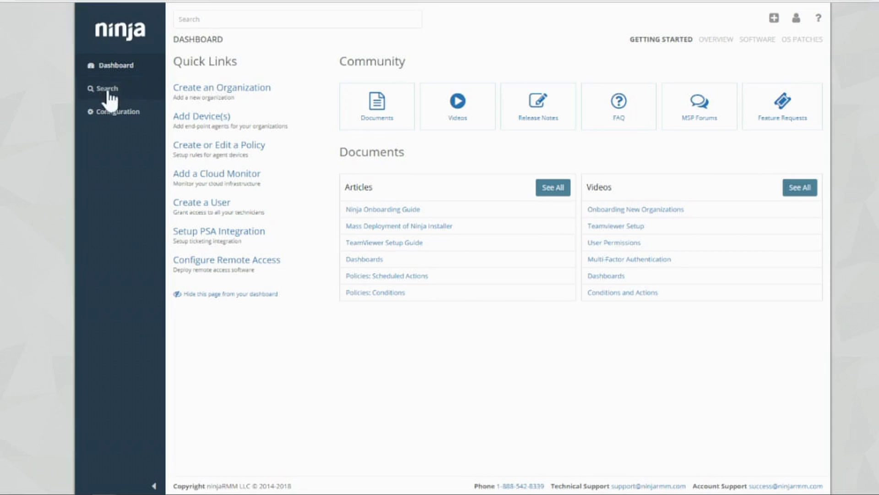
Change the system time zone under Configuration to Europe/London (BST) and save it.
click(112, 113)
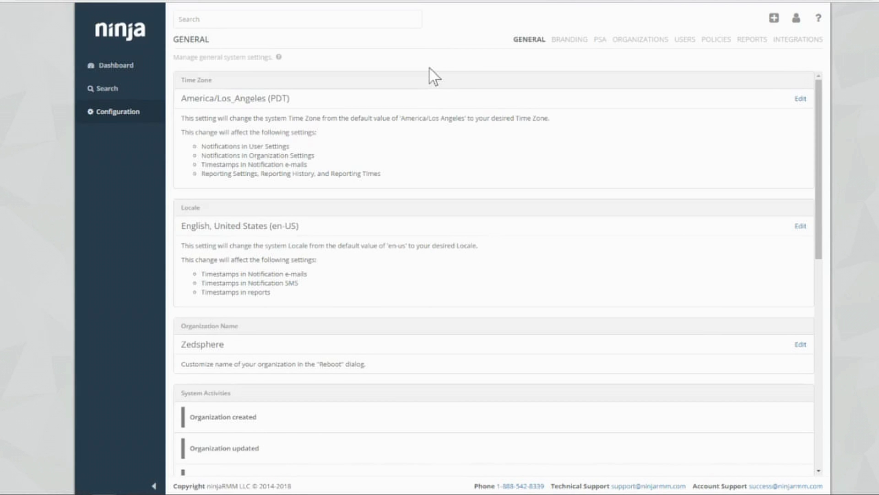
click(800, 99)
click(483, 70)
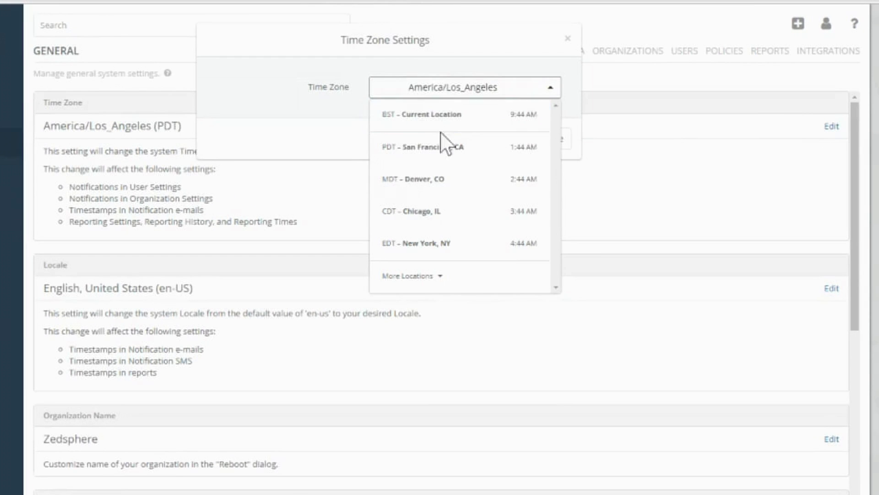
click(426, 276)
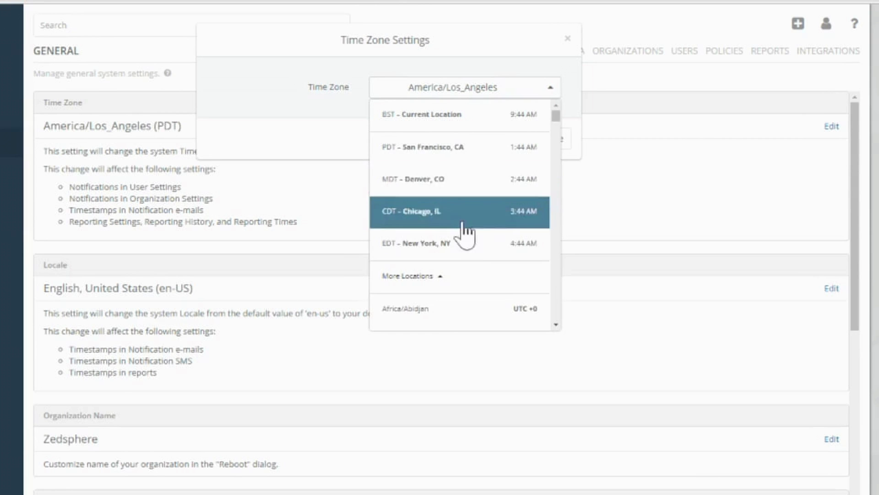
scroll(467, 234, down, 20)
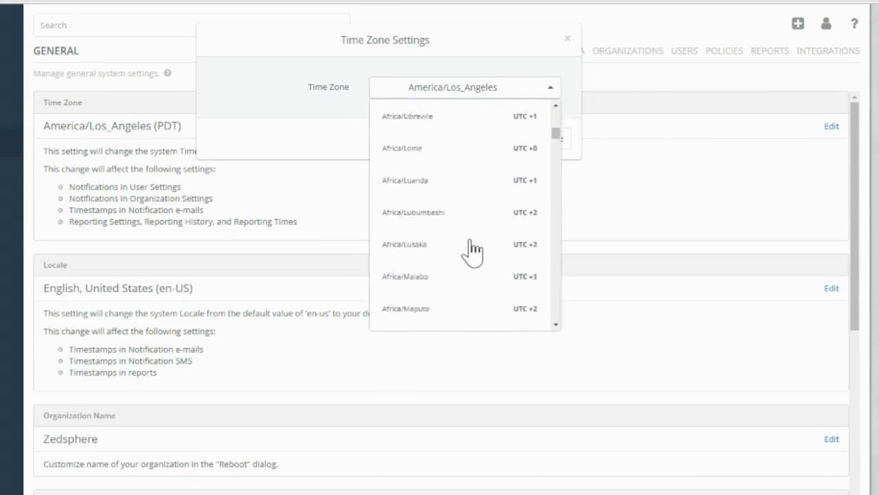
scroll(470, 240, down, 20)
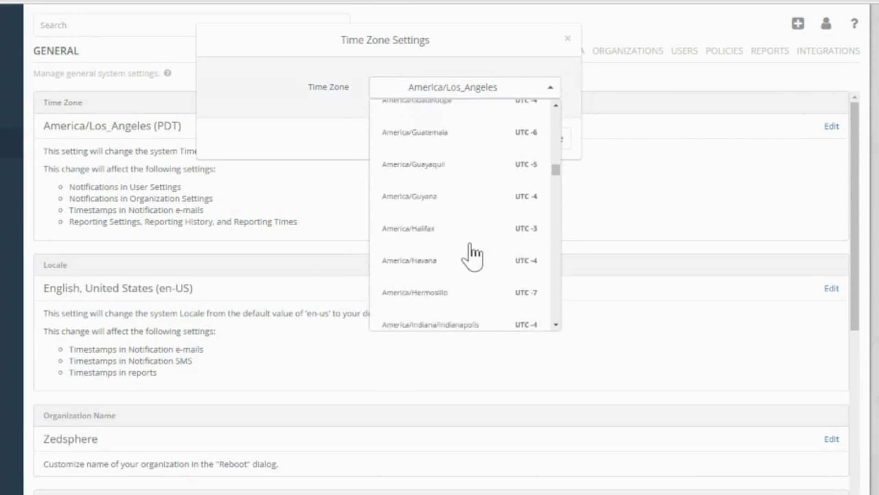
scroll(470, 245, down, 20)
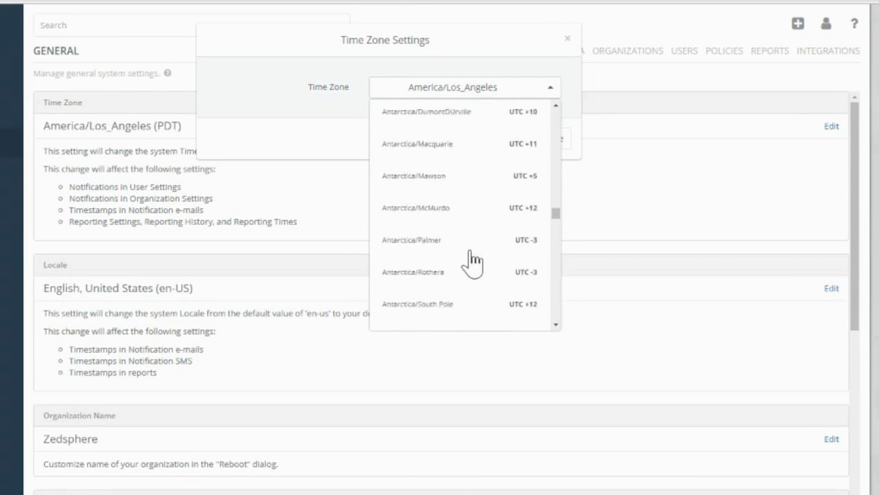
scroll(471, 263, down, 20)
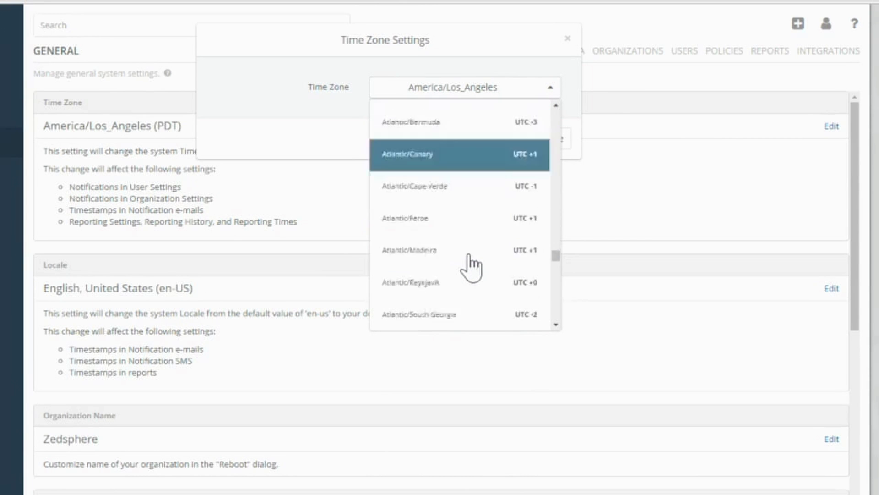
scroll(470, 266, down, 20)
scroll(474, 270, up, 5)
click(440, 308)
click(495, 140)
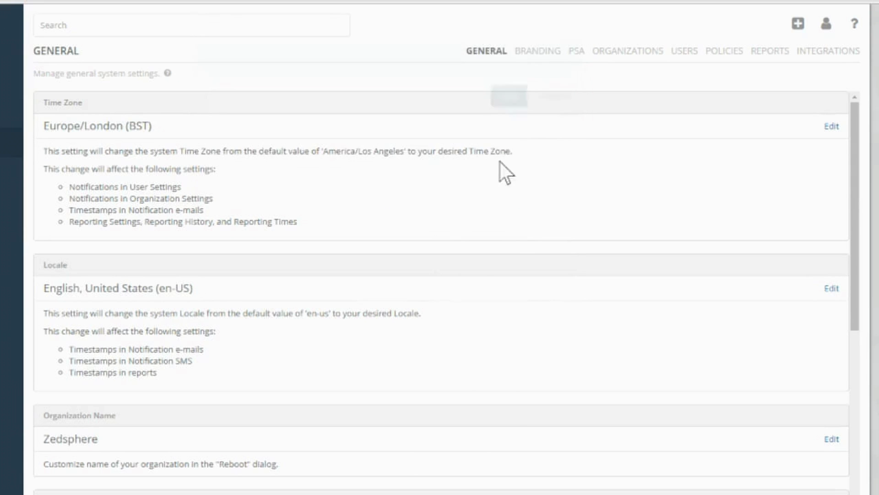
Switch the system locale from English, United States to English, United Kingdom (en-GB).
scroll(685, 326, down, 2)
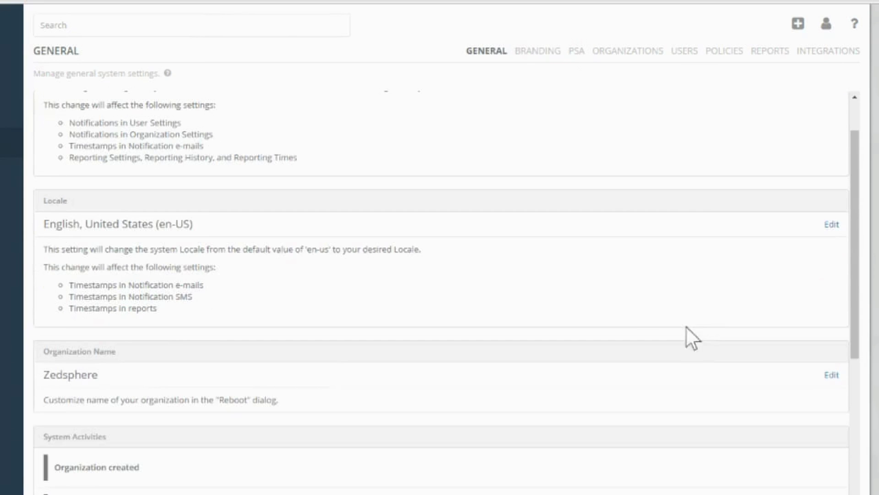
click(831, 225)
click(439, 87)
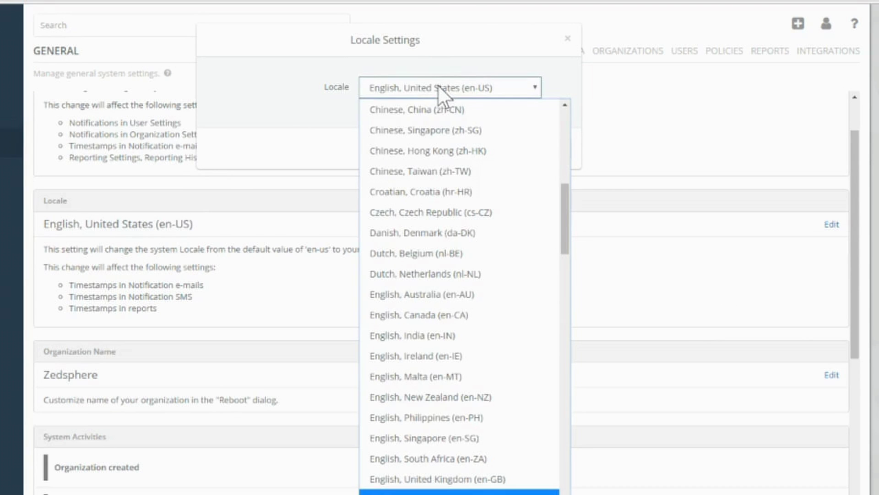
click(454, 479)
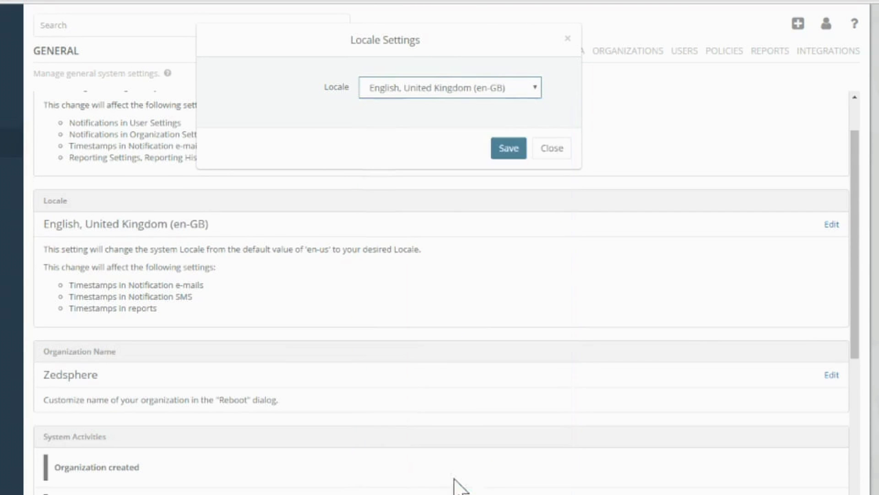
click(508, 148)
scroll(510, 362, up, 2)
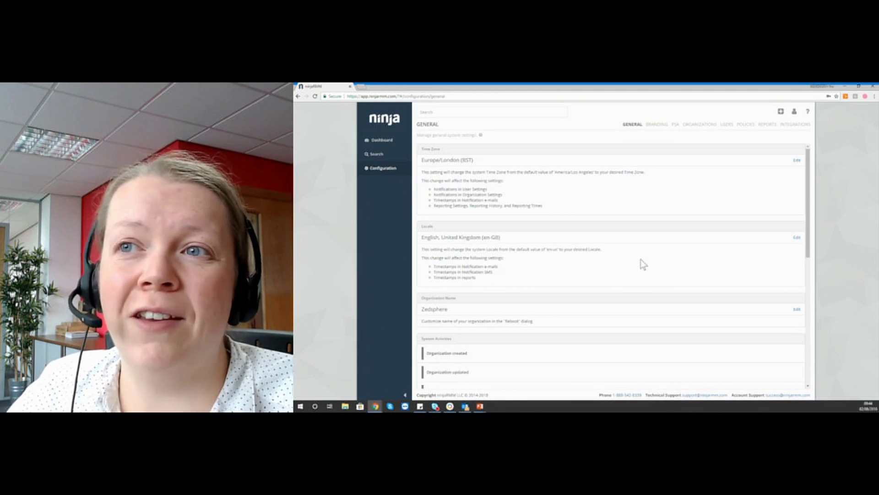
scroll(616, 253, down, 2)
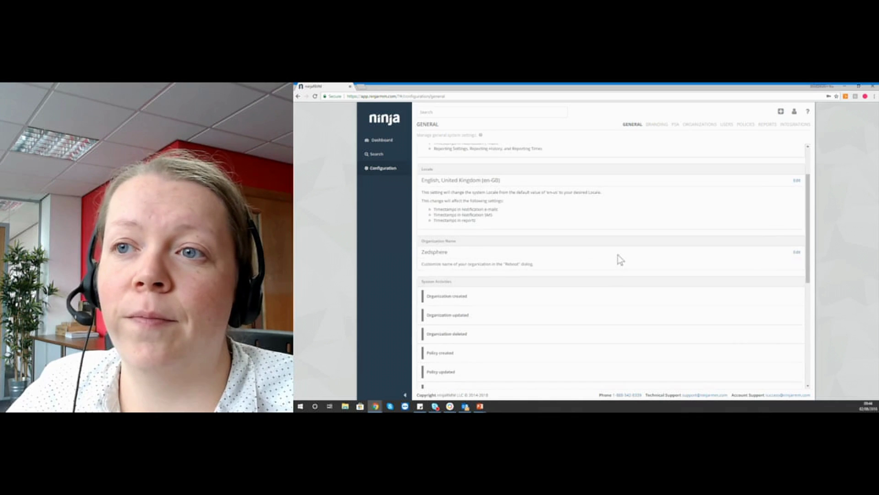
scroll(614, 255, up, 3)
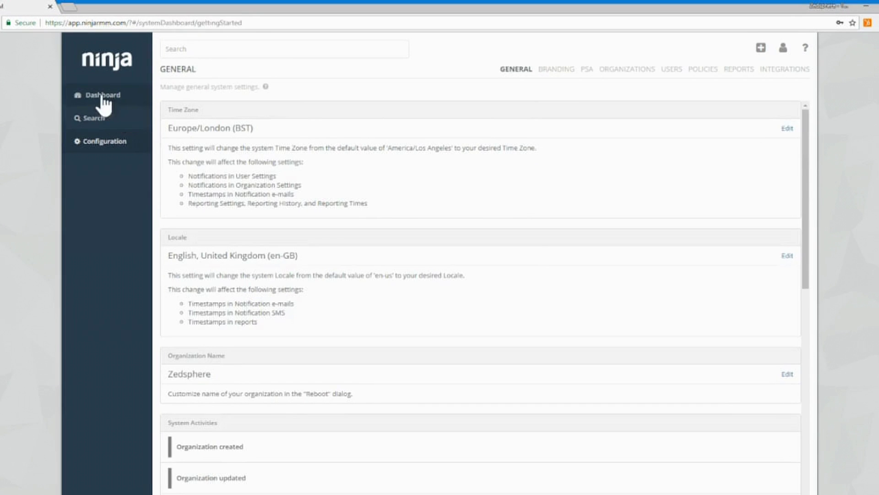
From the dashboard, create a new organization and name it 'Test Org'.
click(102, 96)
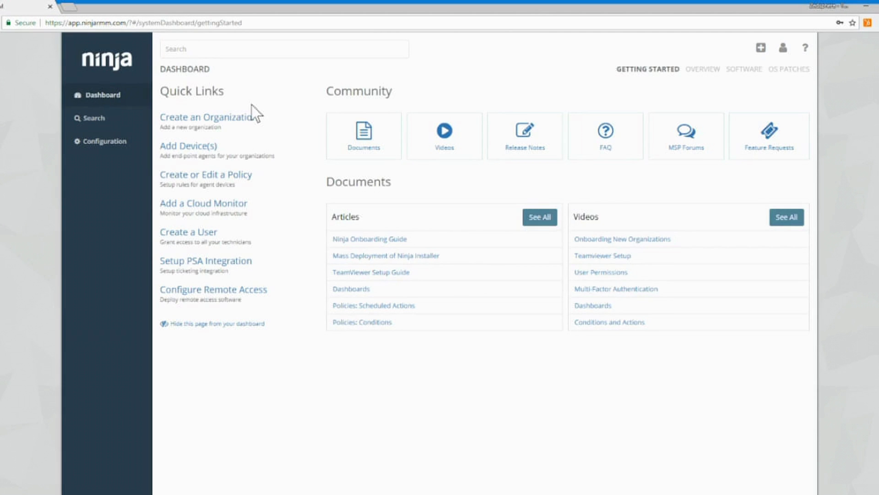
click(255, 120)
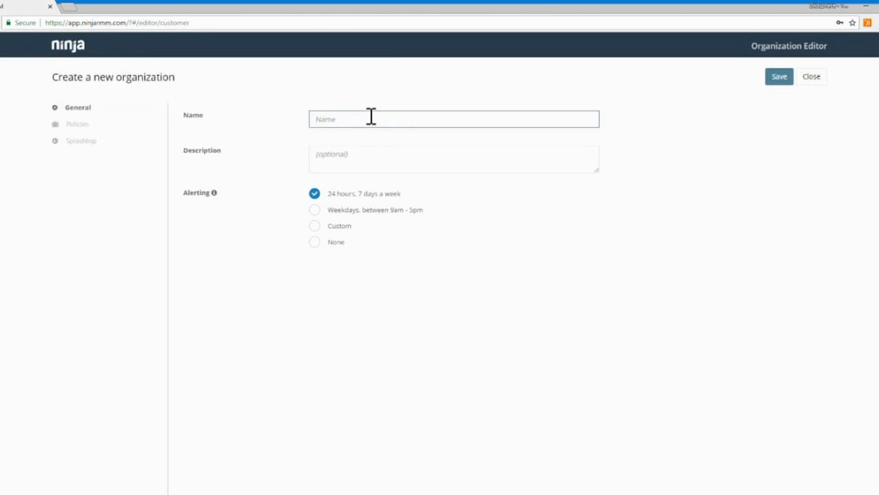
text(Test Org)
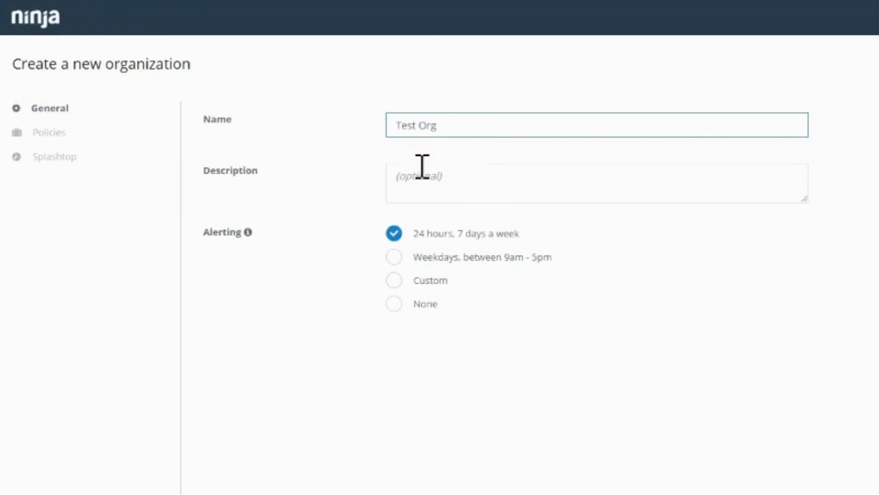
click(406, 173)
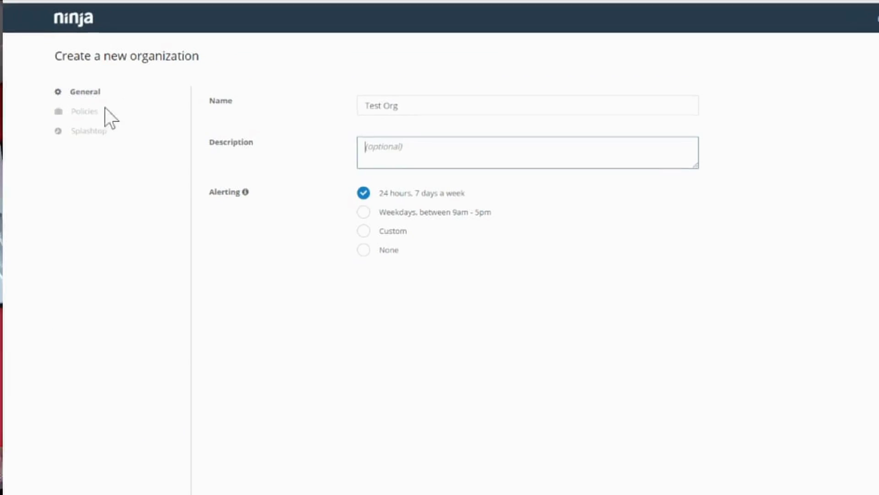
Review the organization's NMS and agent policy assignments, leaving Windows Workstation unchanged.
click(97, 113)
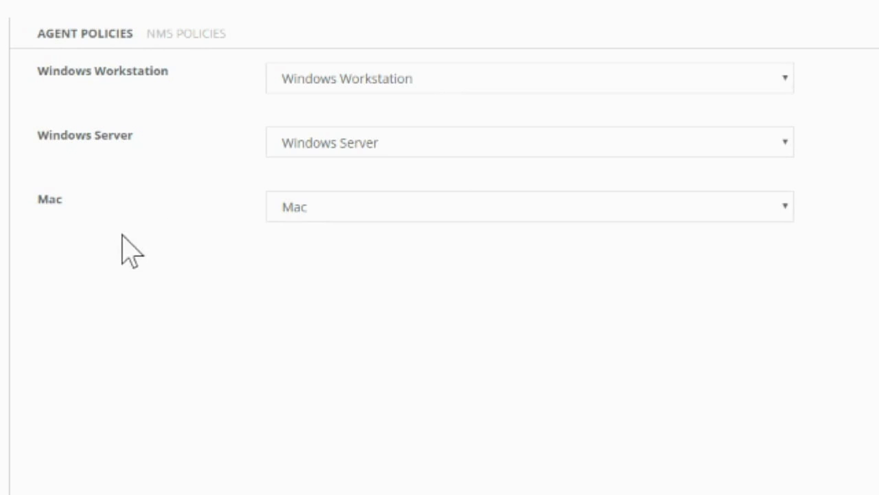
click(185, 39)
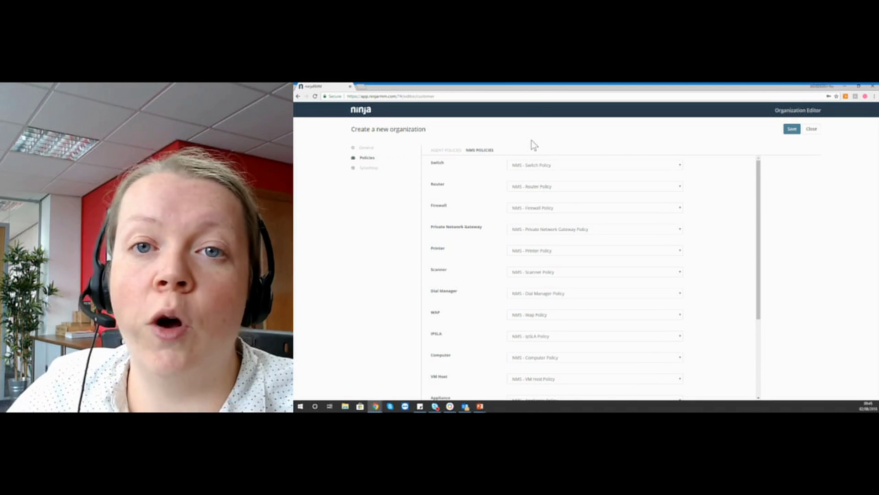
click(445, 150)
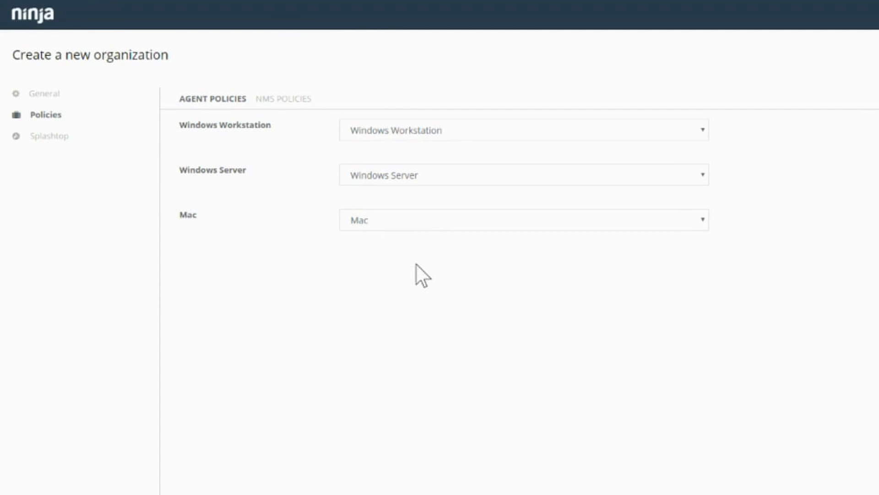
click(502, 138)
click(502, 133)
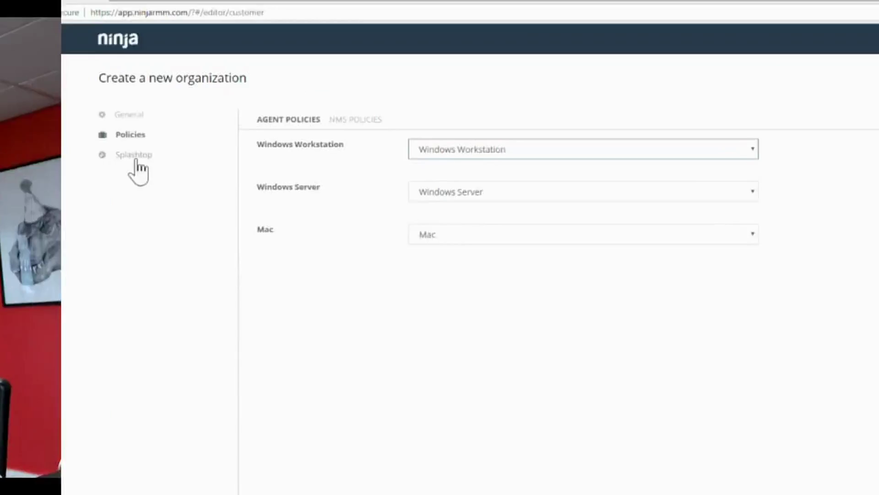
Keep Splashtop remote access Off, save Test Org and close the organization editor.
click(134, 155)
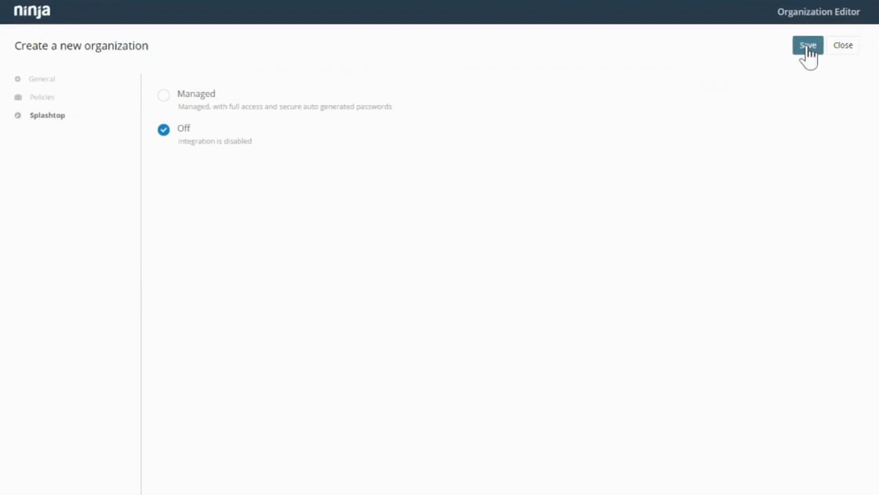
click(806, 47)
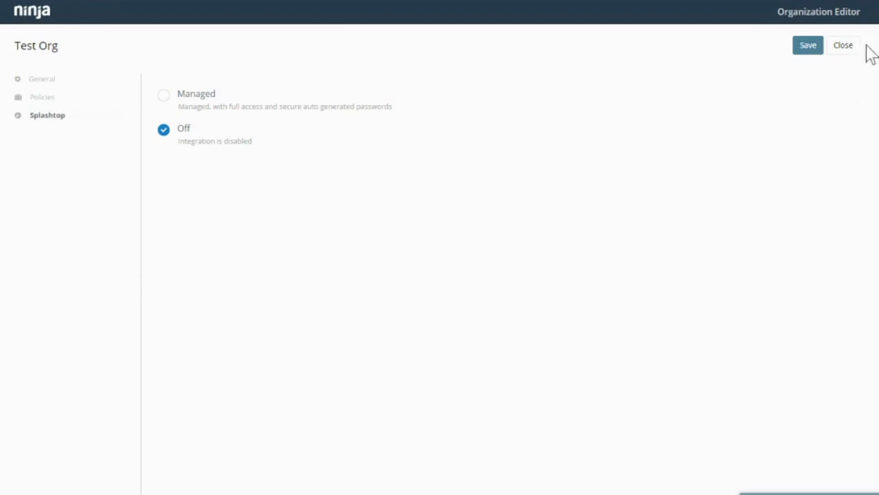
click(852, 46)
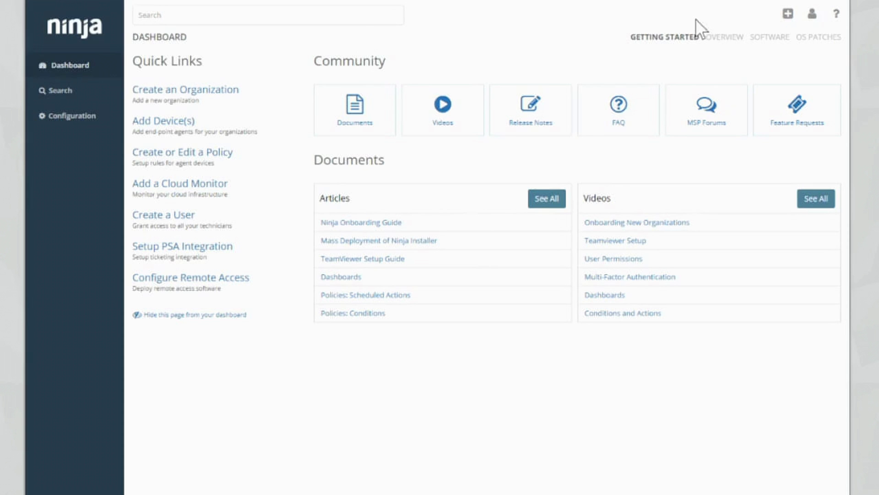
Open the Windows Workstation agent policy for editing and untick the Print Spooler alert.
click(64, 114)
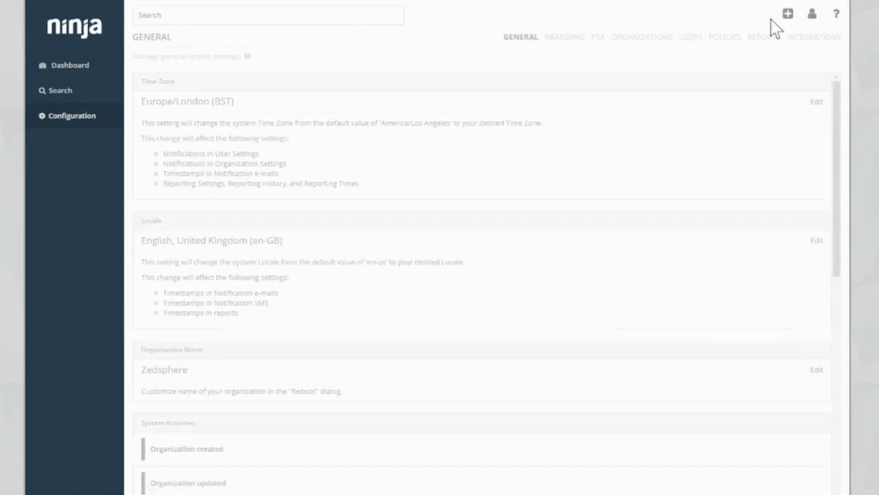
click(721, 41)
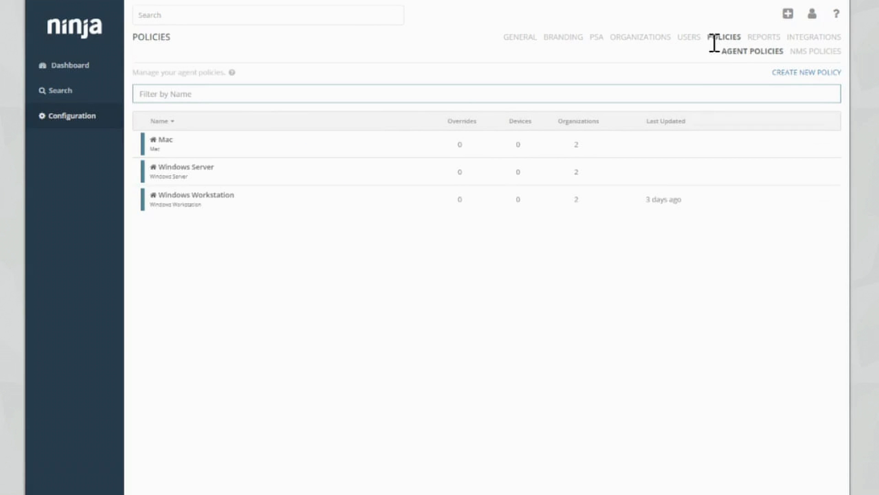
click(259, 206)
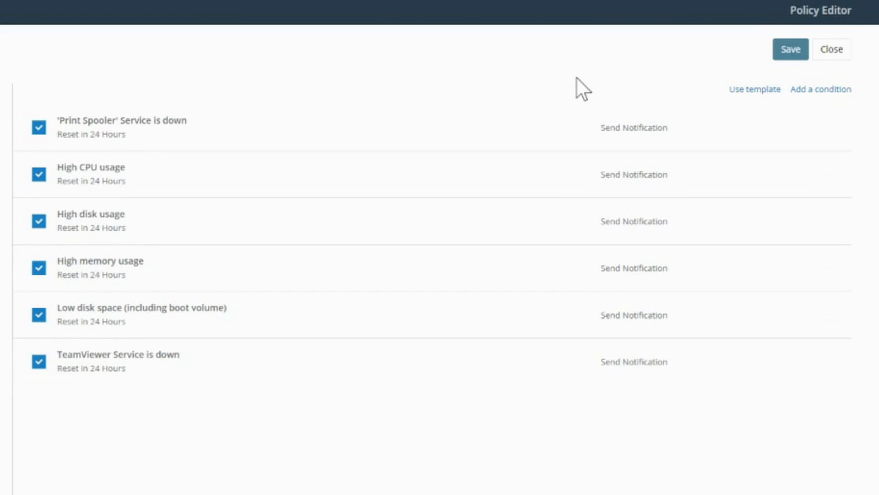
click(39, 129)
Re-enable the Print Spooler alert and browse the condition templates.
click(39, 129)
click(665, 102)
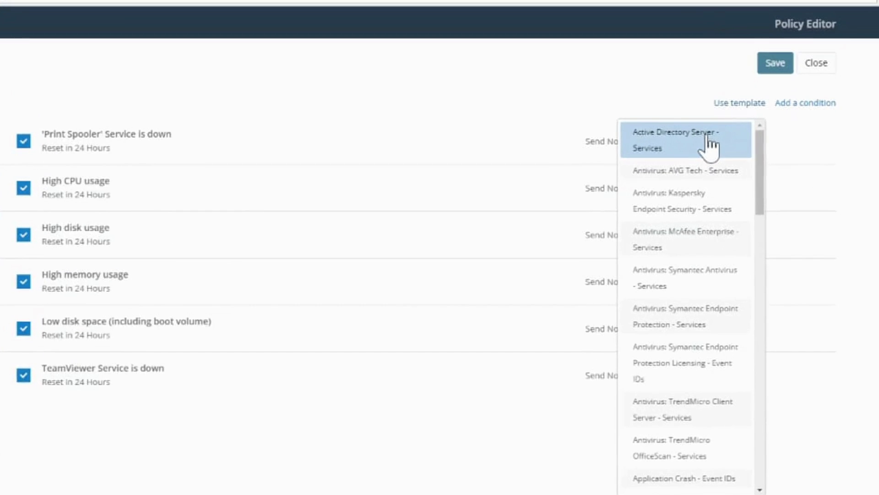
Add the Active Directory Server - Services condition with 4-hour reset, reset when unmet, and notifications.
click(708, 140)
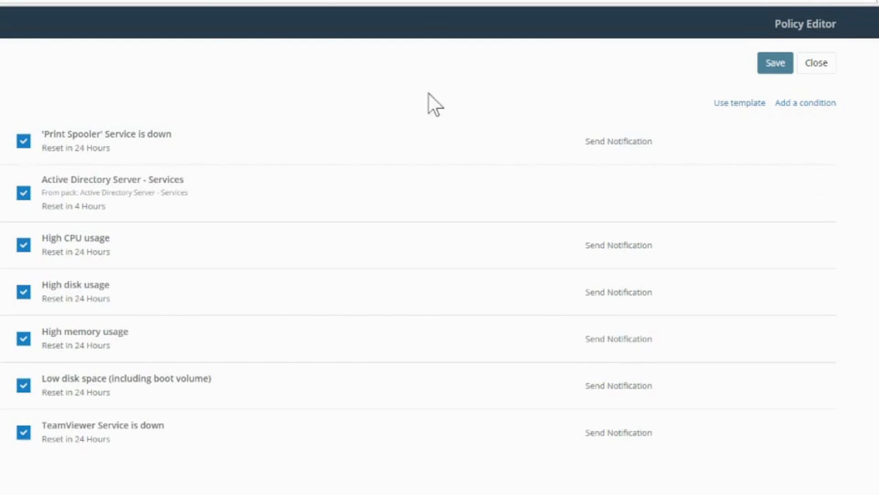
click(243, 200)
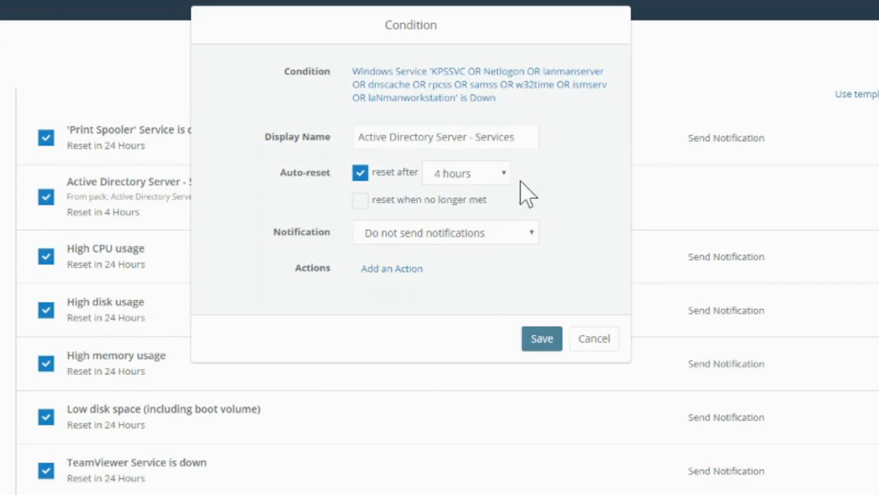
click(500, 177)
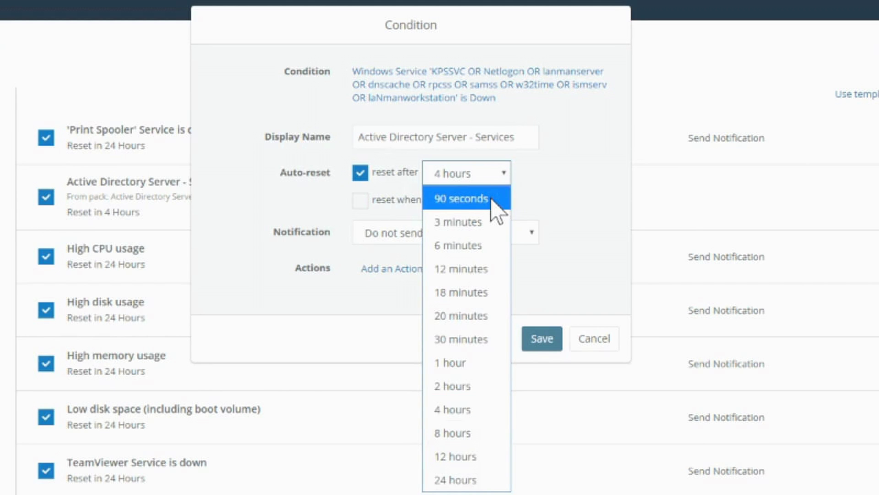
click(474, 408)
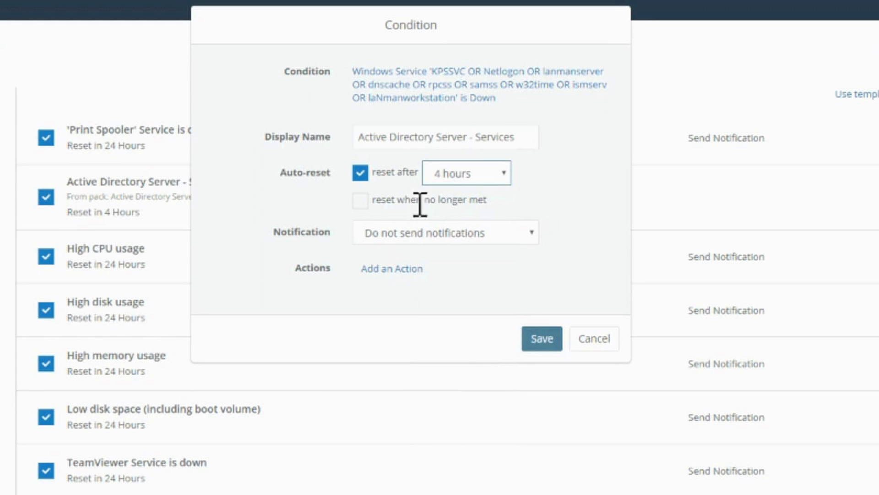
click(361, 201)
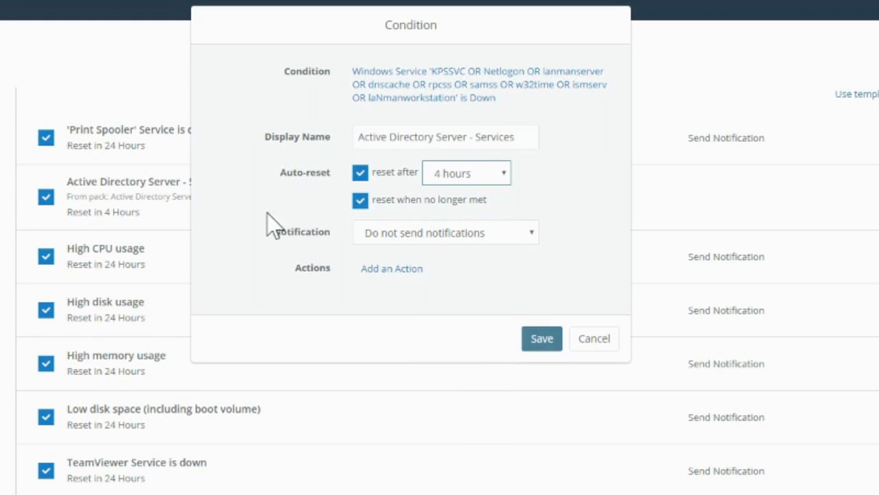
click(522, 233)
click(456, 284)
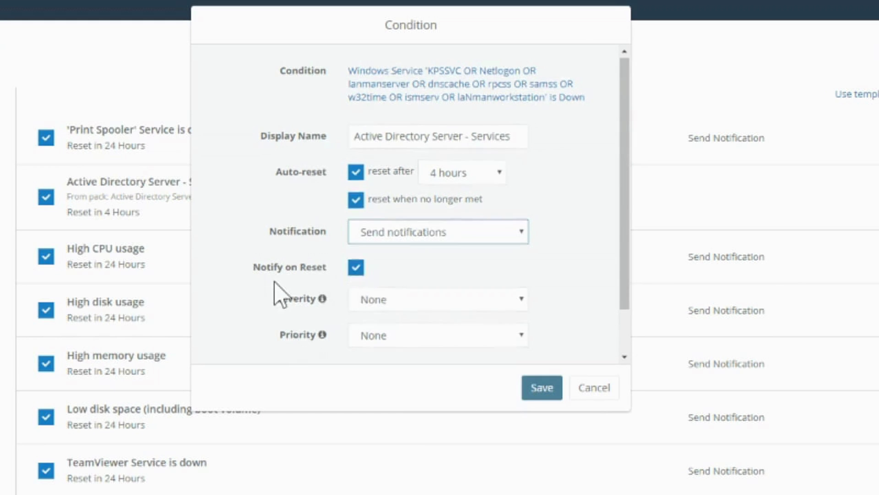
Leave the condition's severity and priority both at None.
scroll(468, 247, down, 2)
click(470, 245)
click(469, 246)
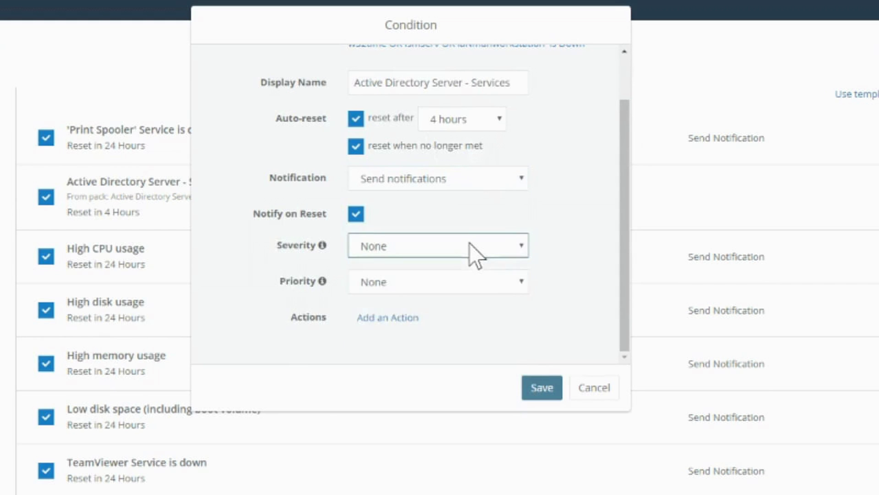
click(513, 285)
click(557, 269)
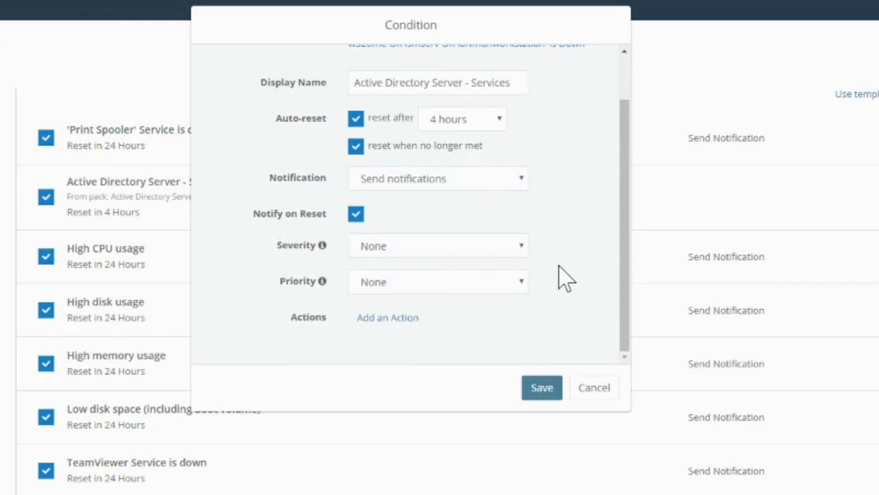
click(519, 250)
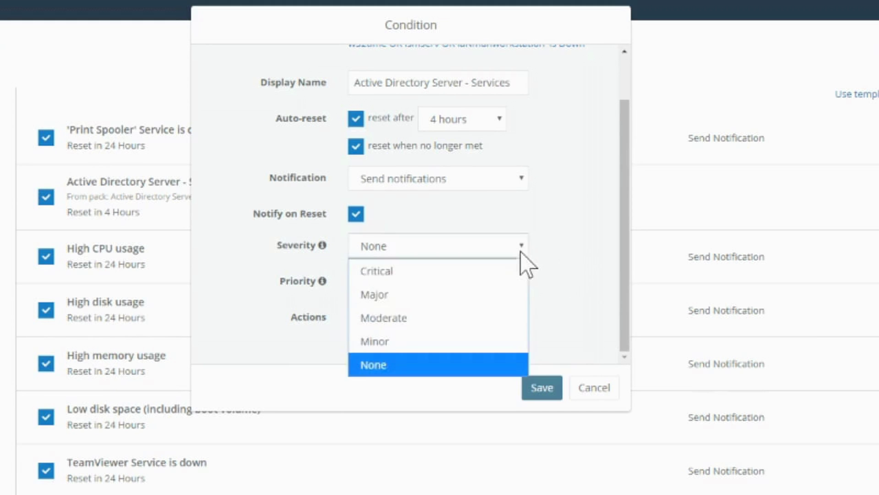
click(552, 255)
click(522, 284)
click(552, 301)
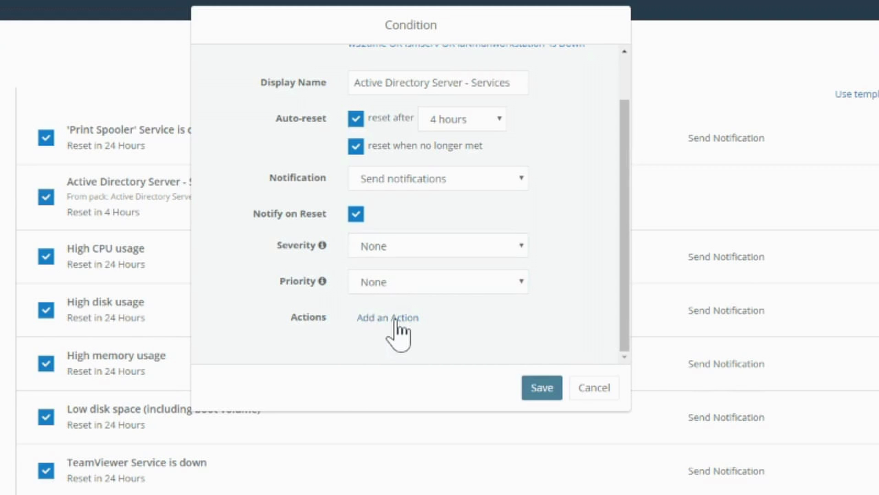
Discard the condition settings and start a new Software-type condition.
click(602, 389)
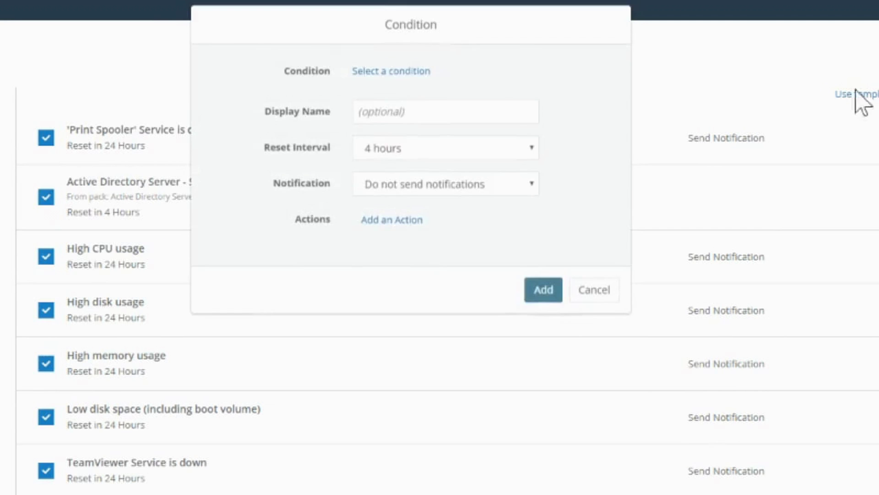
click(388, 71)
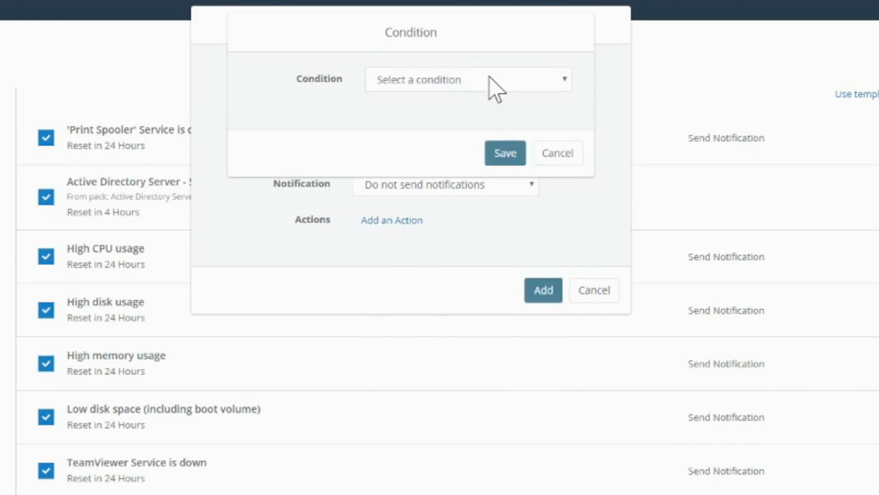
click(489, 78)
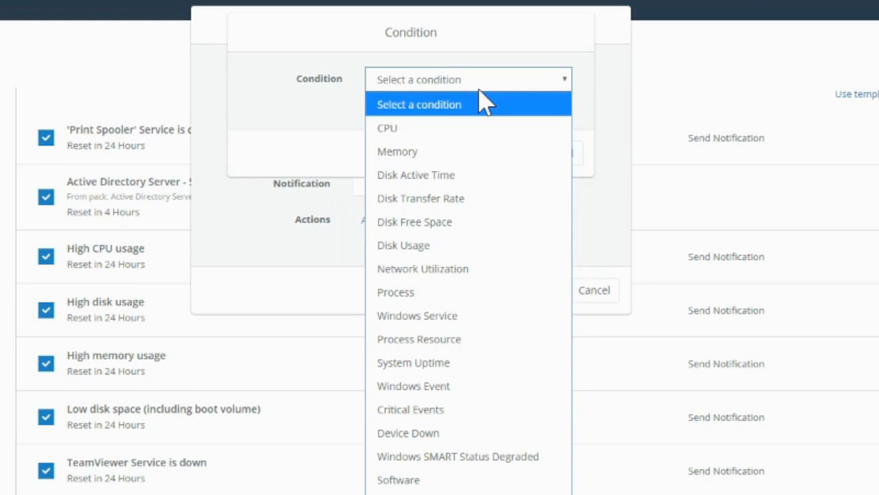
click(422, 480)
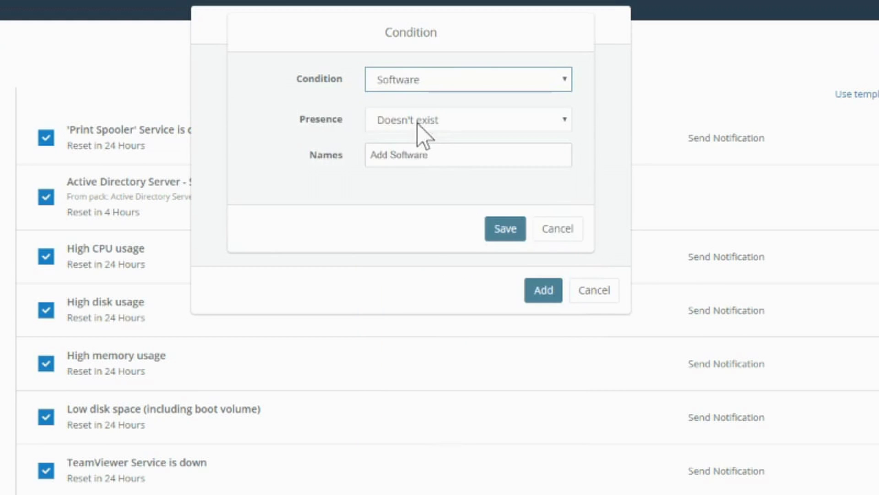
Make the condition trigger when software named 'add' doesn't exist, and save it.
click(430, 149)
text(add)
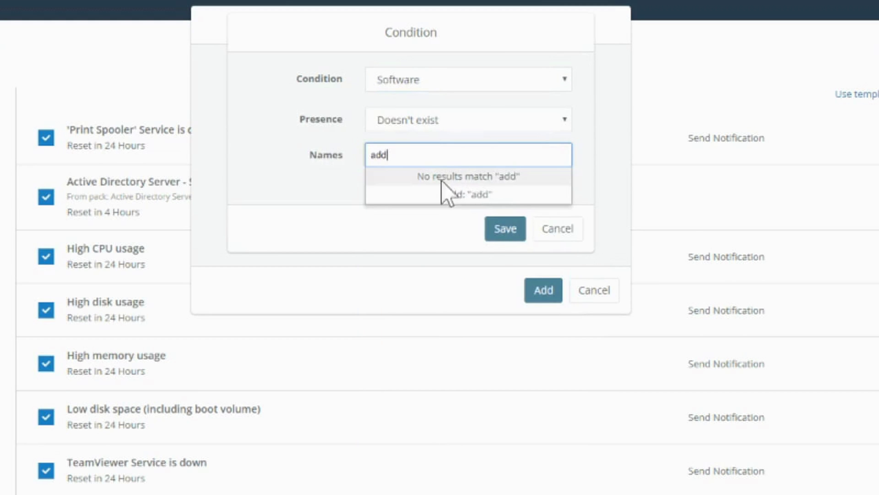
click(499, 231)
click(426, 154)
text(a)
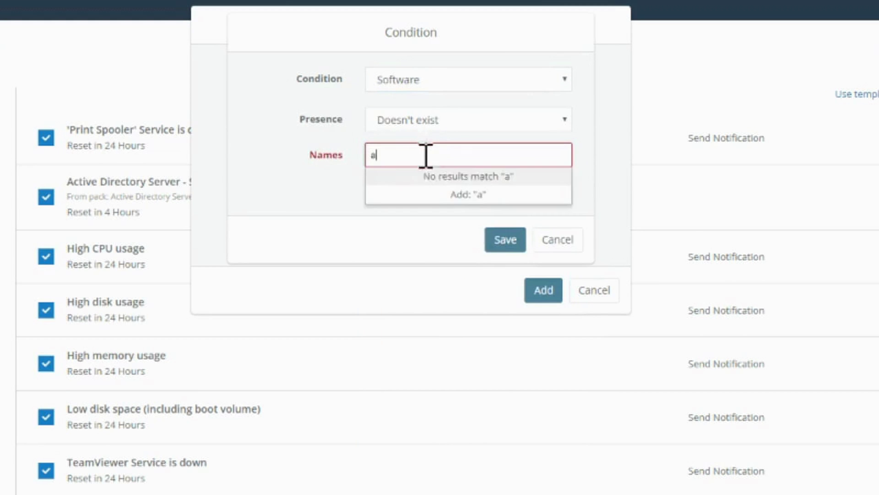
text(a)
key(BackSpace)
text(dd)
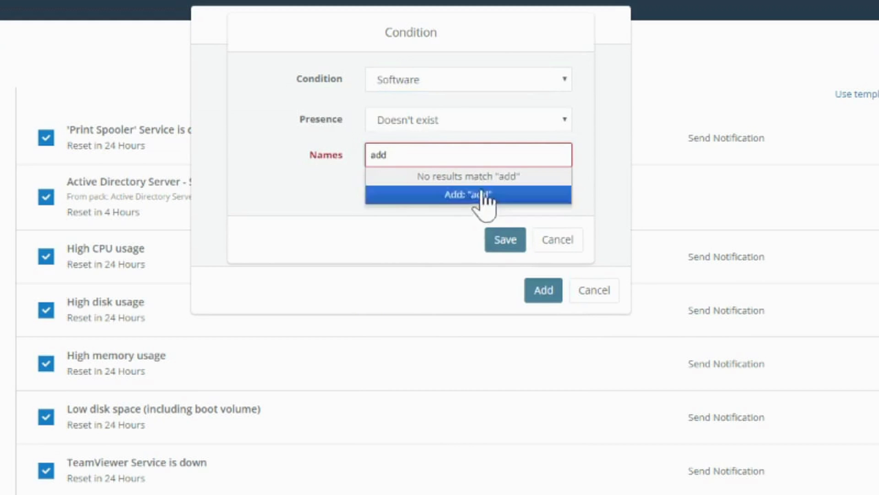
click(480, 194)
click(504, 241)
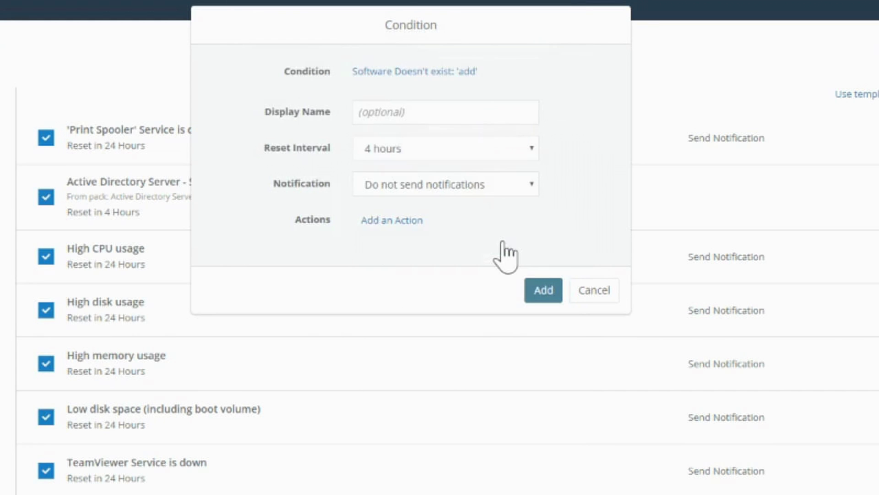
Add an Install Application action to the condition, keeping architecture set to All.
click(390, 220)
click(412, 79)
scroll(414, 262, down, 5)
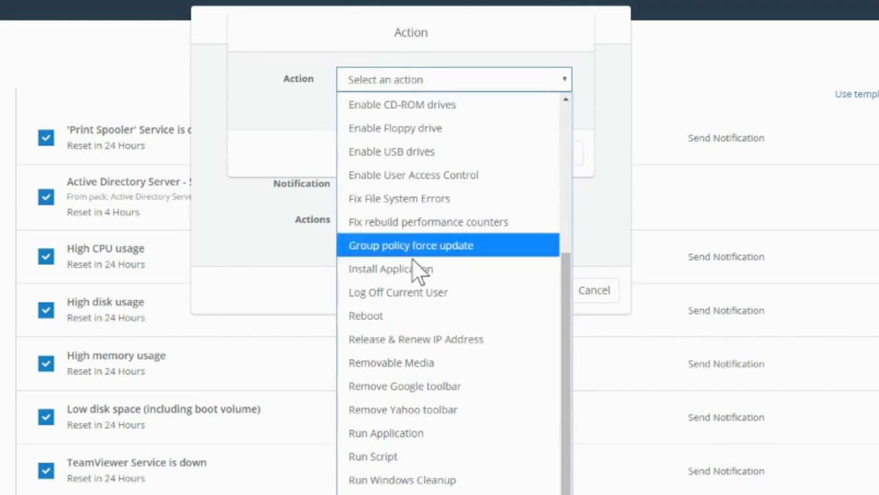
click(417, 273)
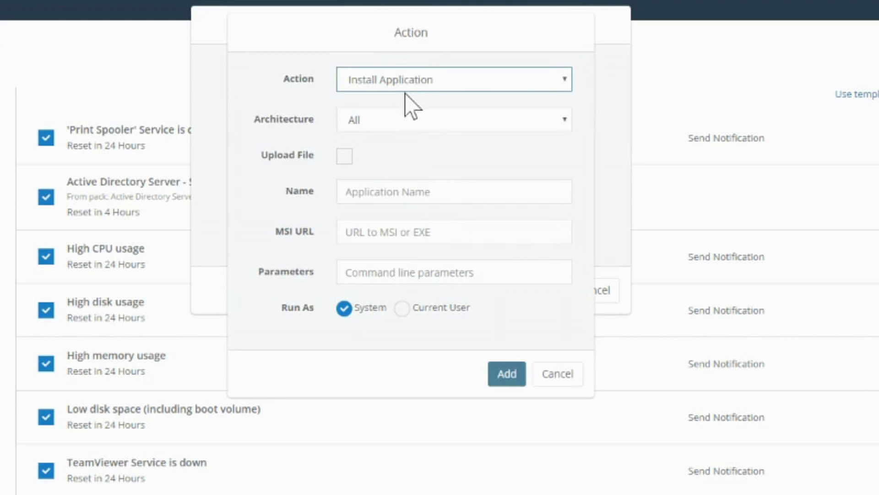
click(367, 120)
click(277, 129)
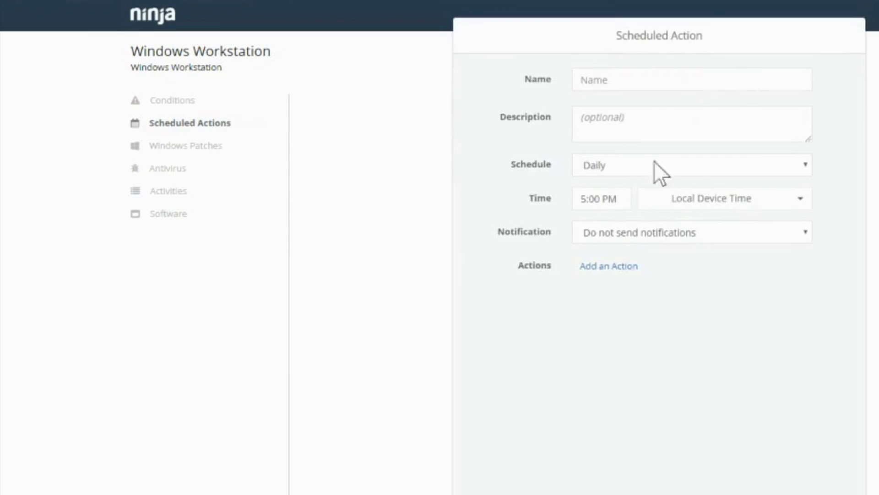
Add a Delete Temporary Files action and name the scheduled action 'Task'.
click(622, 268)
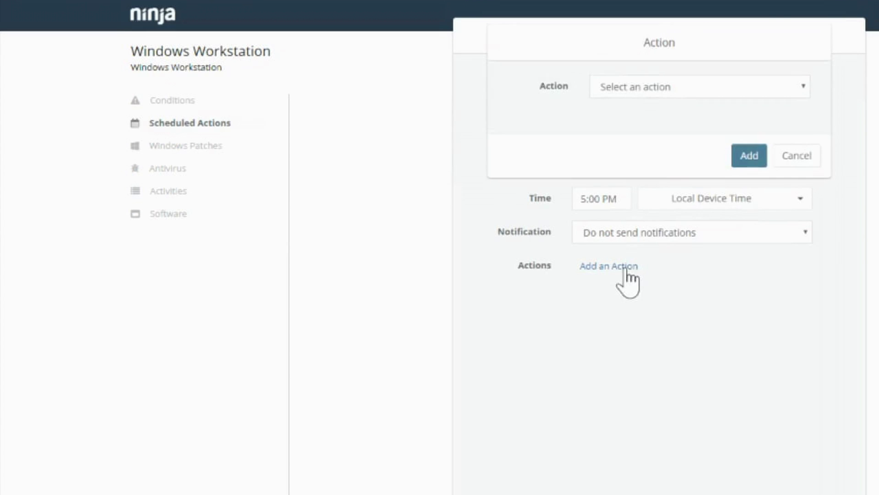
click(747, 80)
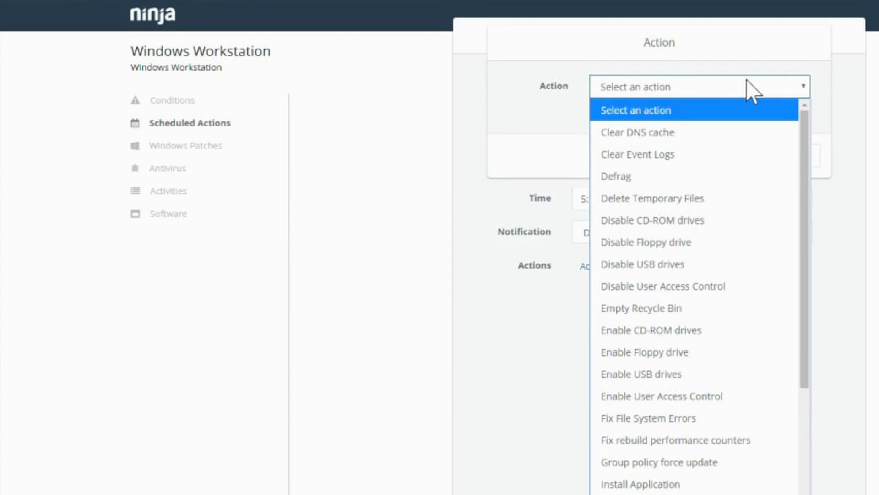
click(653, 200)
click(749, 158)
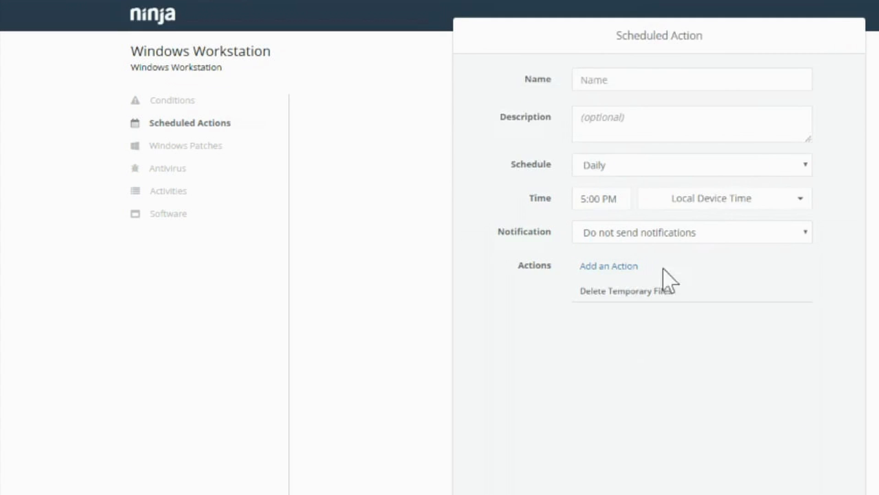
click(624, 86)
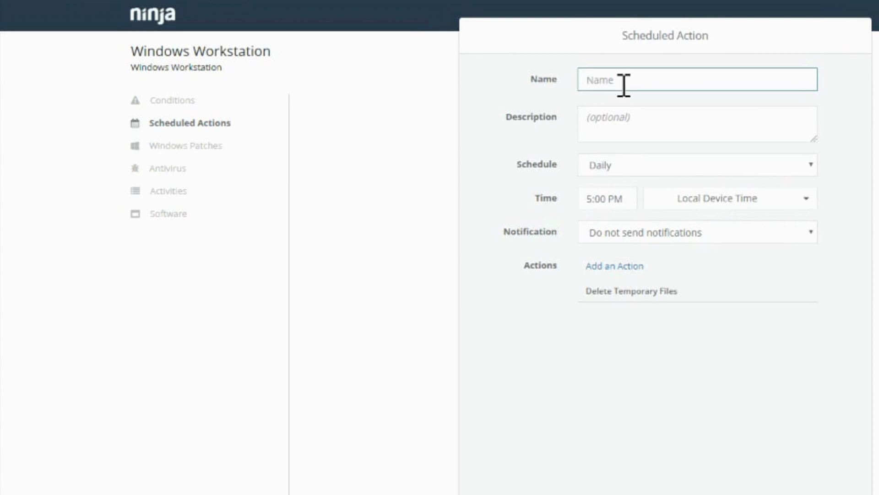
text(Task)
Add Clear DNS cache and Empty Recycle Bin actions to the task.
click(615, 267)
click(730, 86)
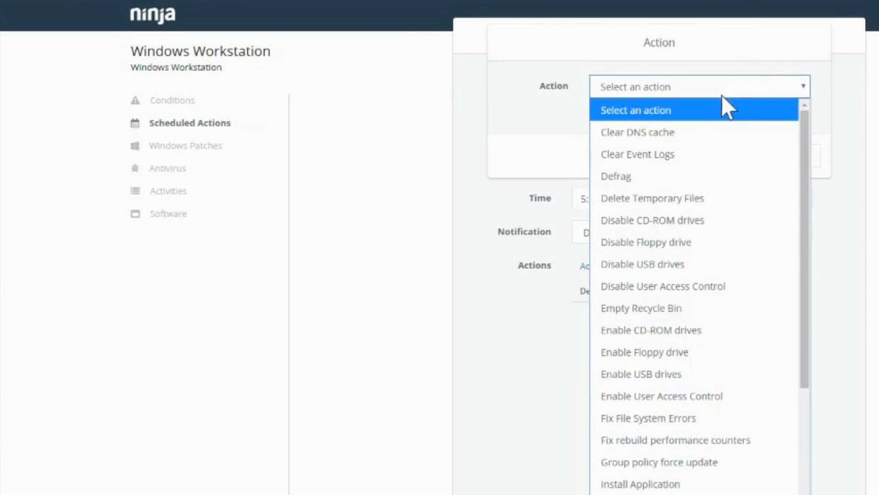
click(698, 132)
click(747, 154)
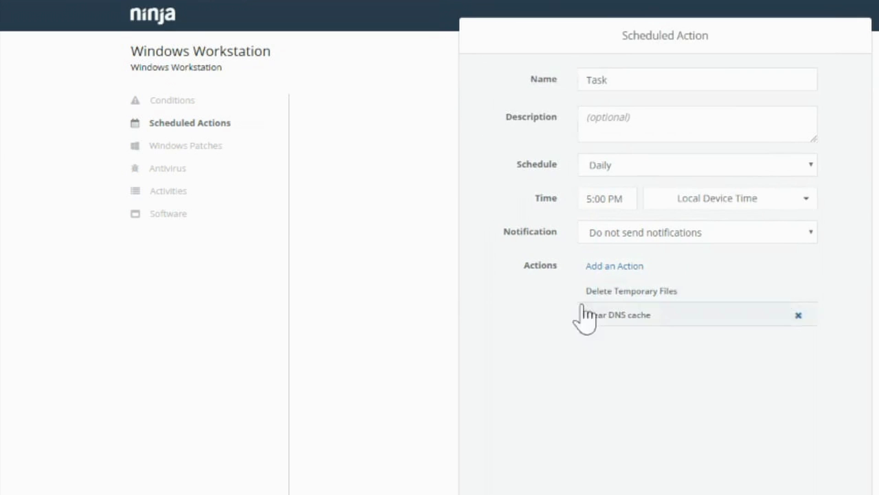
click(615, 267)
click(666, 86)
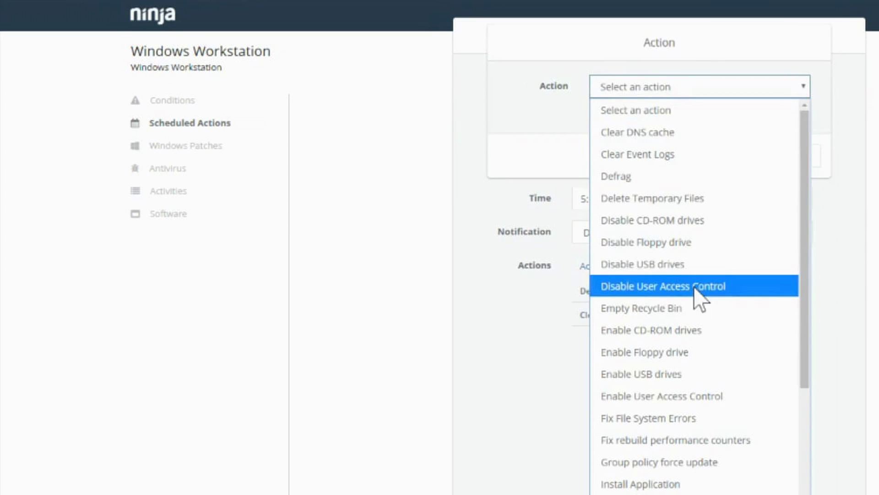
click(687, 308)
click(750, 154)
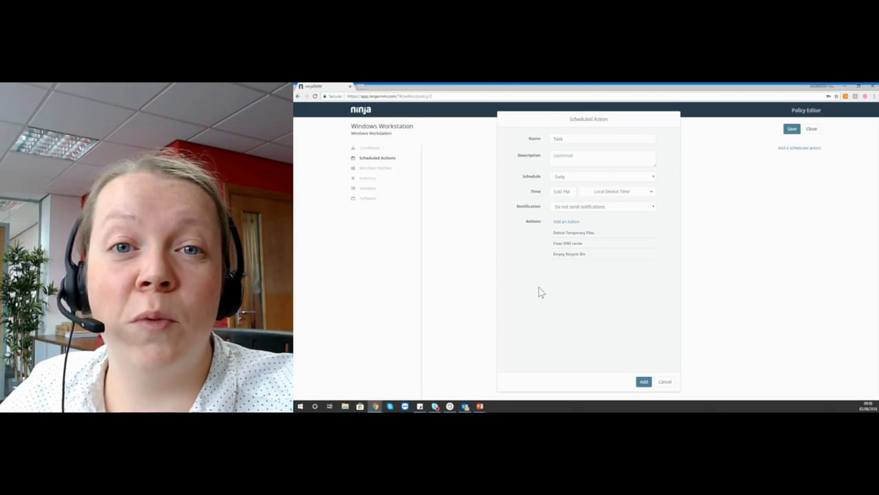
Discard the scheduled action draft and move through Windows Patches and Software to the Antivirus settings.
click(665, 382)
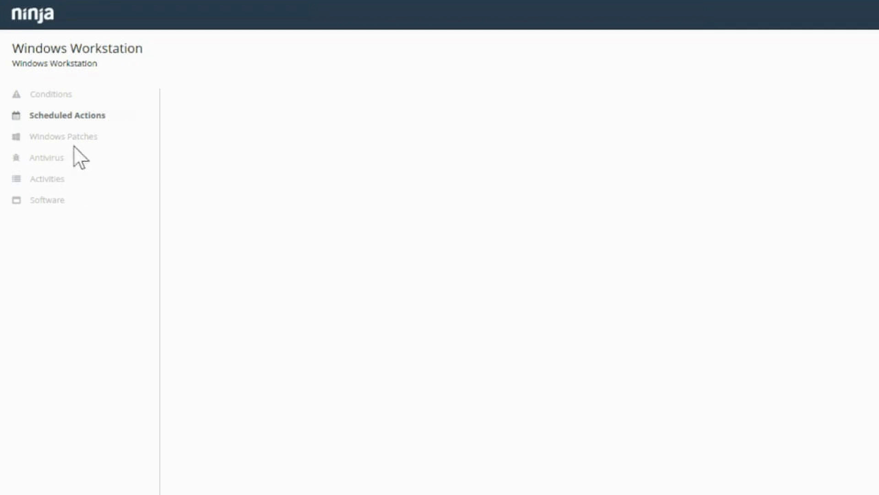
click(95, 137)
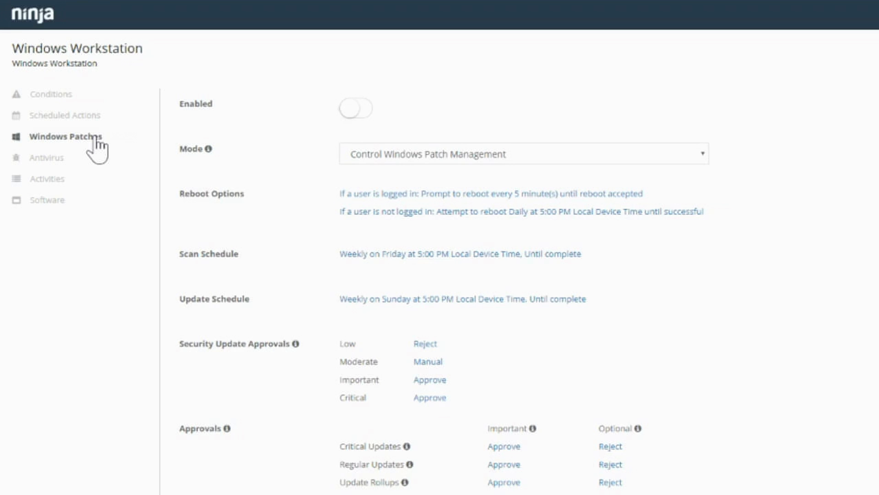
click(56, 202)
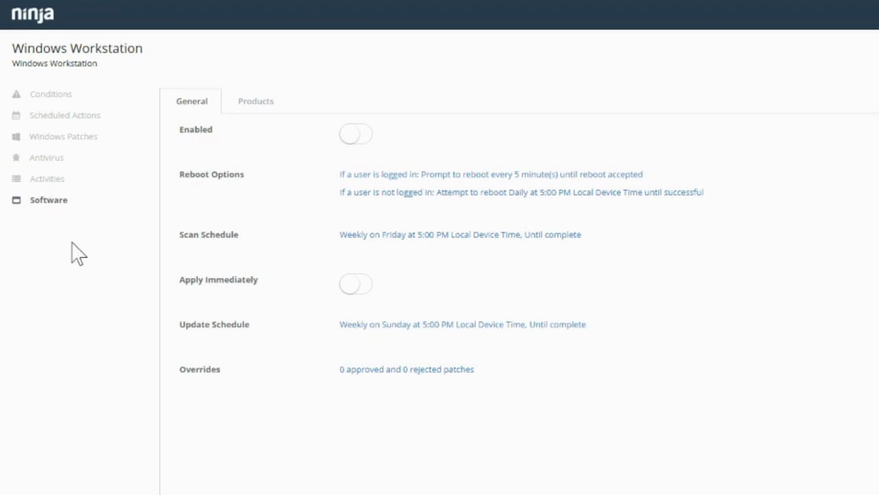
click(51, 158)
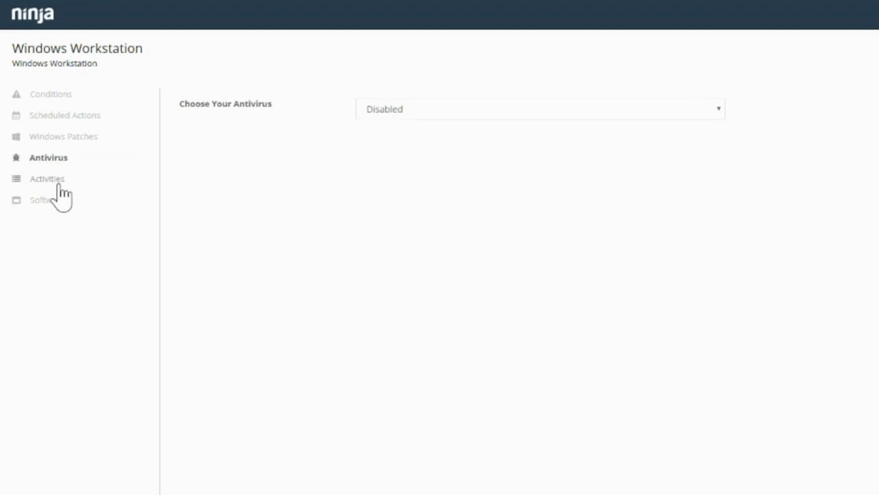
Set the Antivirus (Webroot) threat detected activity to send notifications.
click(59, 183)
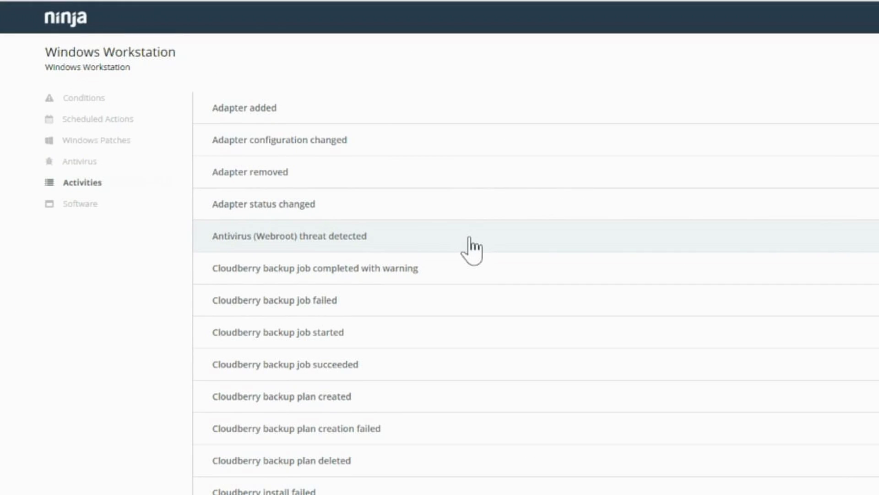
click(469, 250)
click(595, 110)
click(585, 151)
click(653, 235)
Close the Windows Workstation policy editor and confirm leaving it.
scroll(633, 307, down, 4)
scroll(632, 310, down, 3)
scroll(633, 315, down, 2)
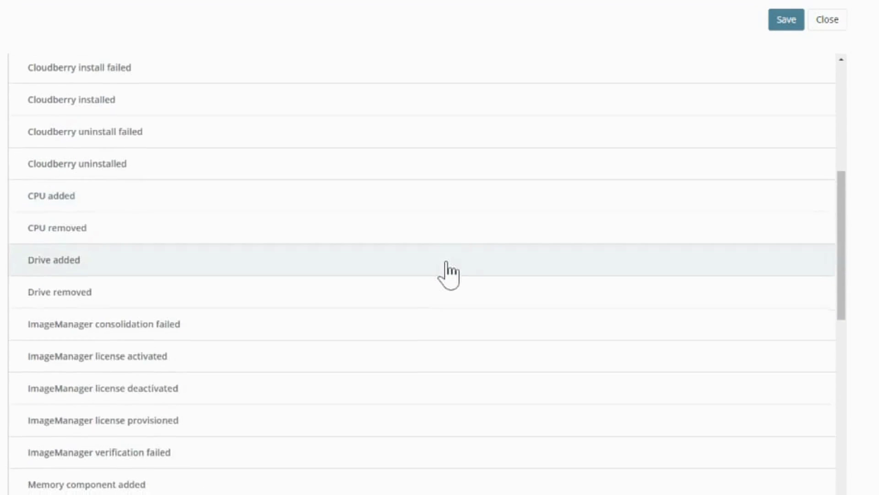
scroll(449, 274, down, 2)
scroll(449, 274, down, 5)
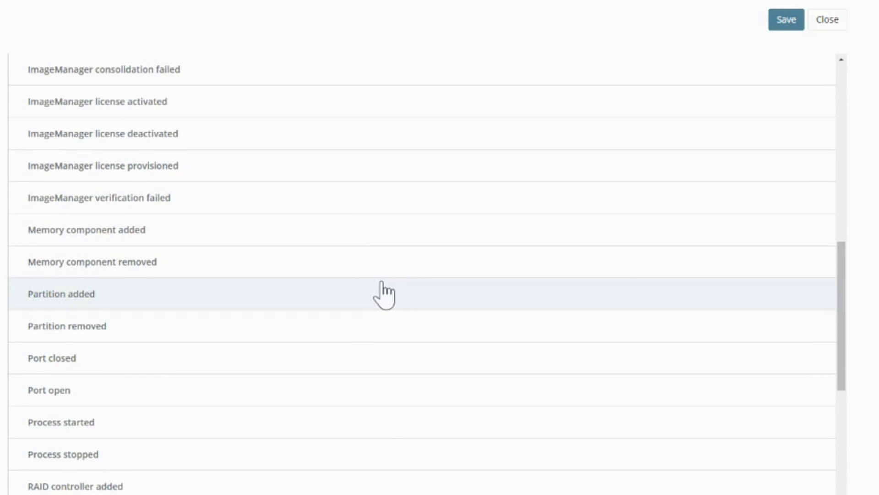
scroll(359, 327, down, 5)
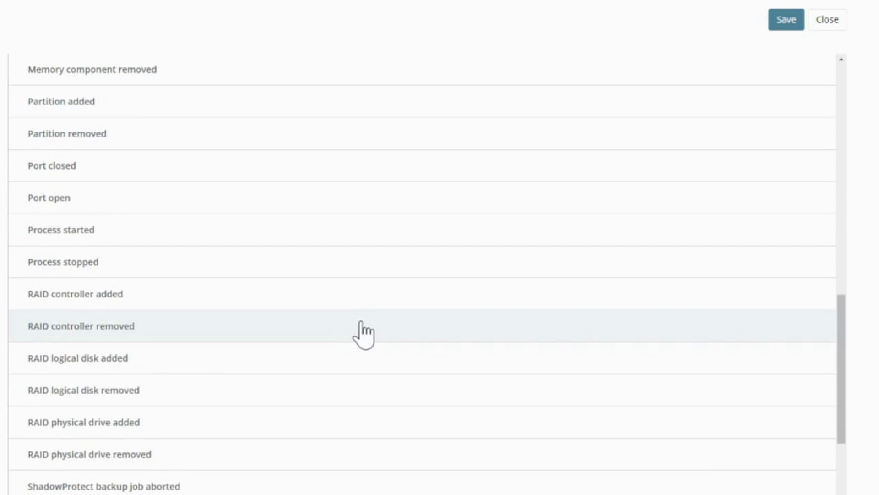
scroll(363, 334, down, 12)
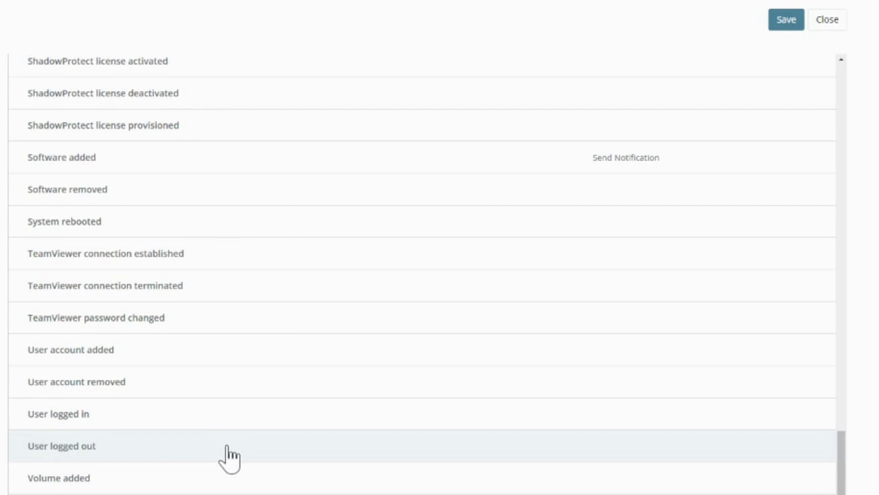
click(827, 22)
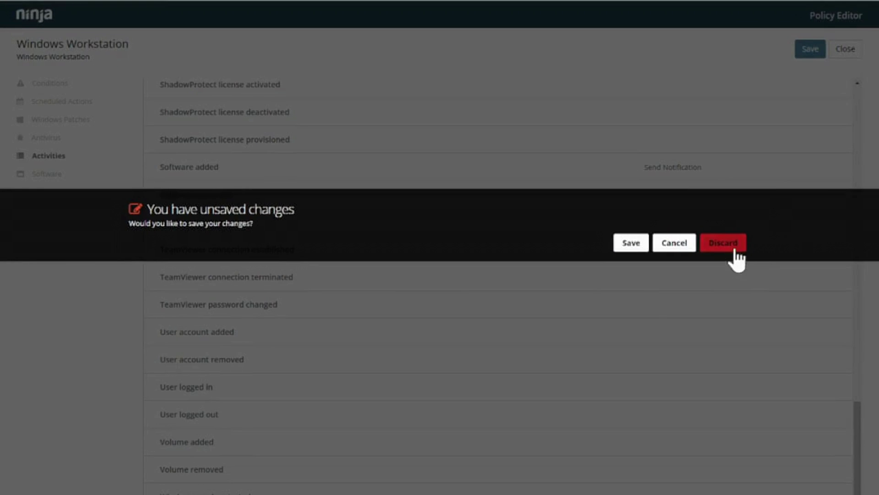
click(733, 247)
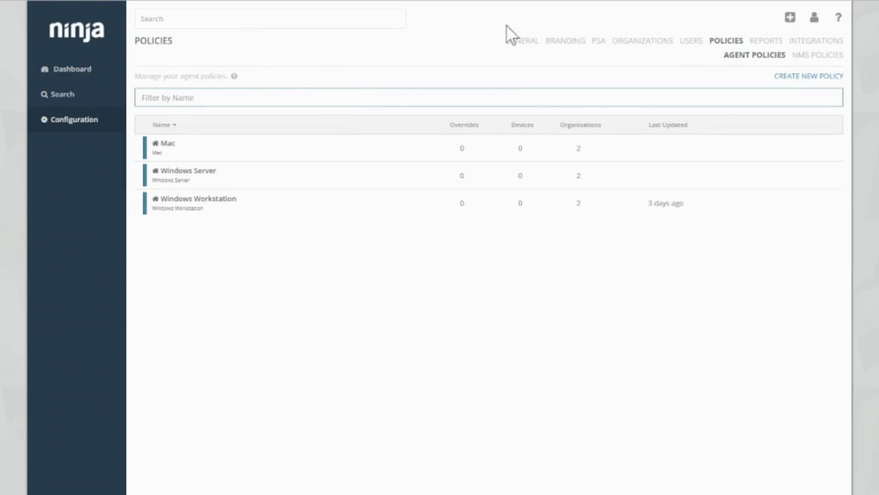
From the Dashboard, bring up the Add Device(s) dialog via the create menu.
click(71, 70)
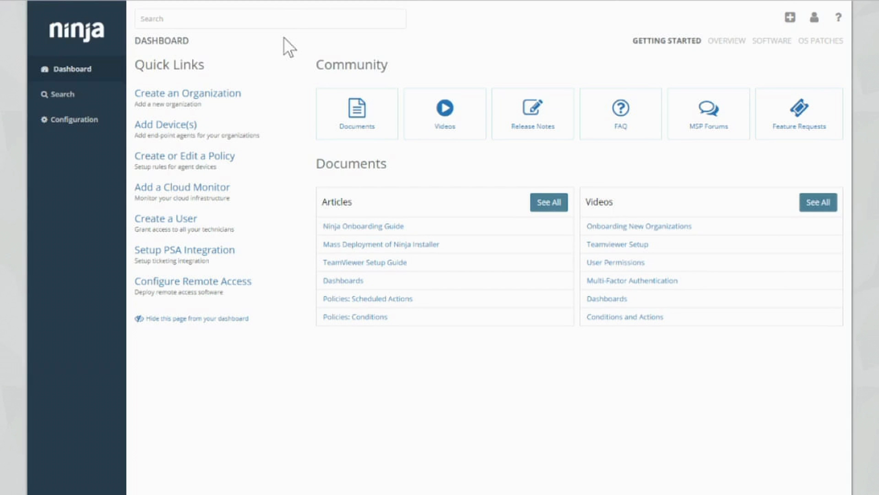
click(789, 18)
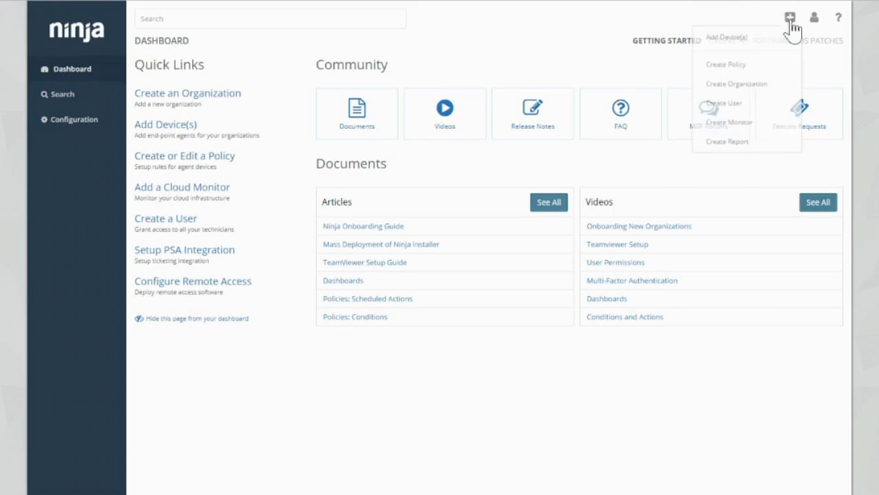
click(770, 47)
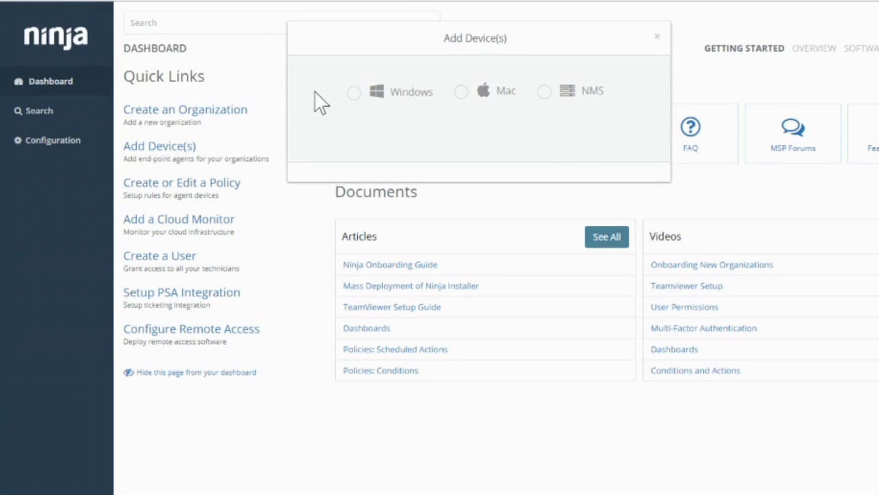
Download the Windows agent installer for the Test Org organization.
click(354, 94)
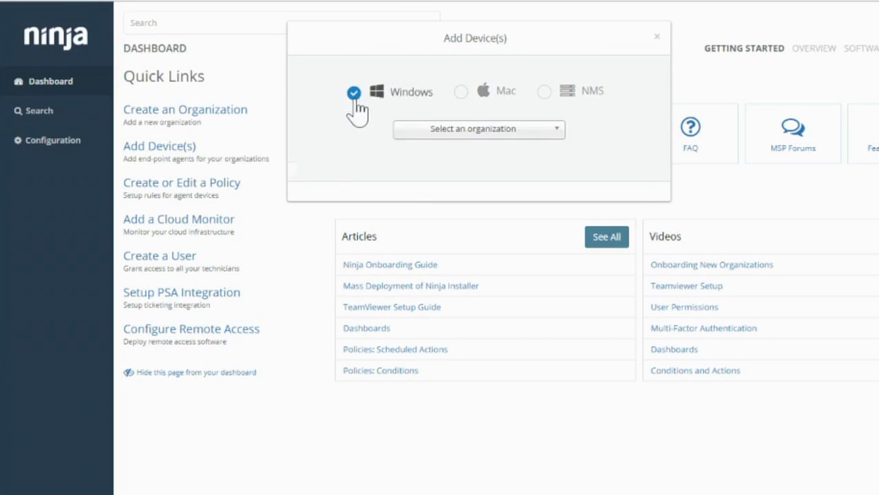
click(405, 131)
click(446, 170)
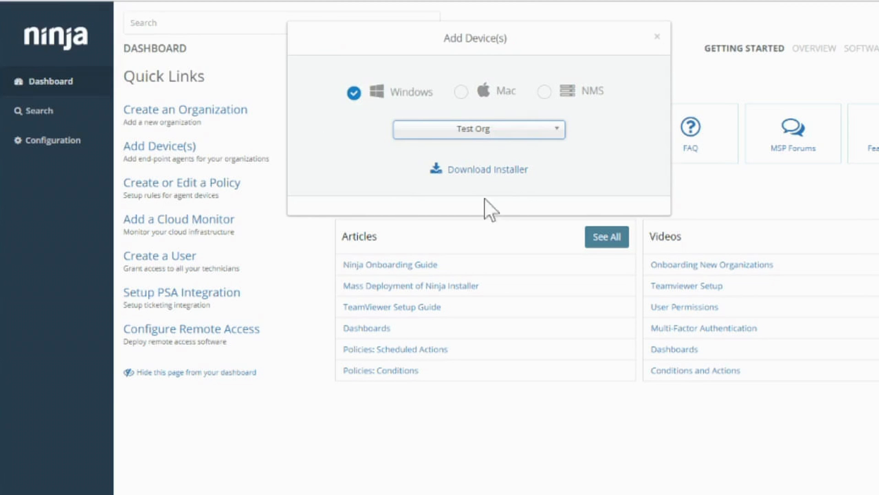
click(499, 176)
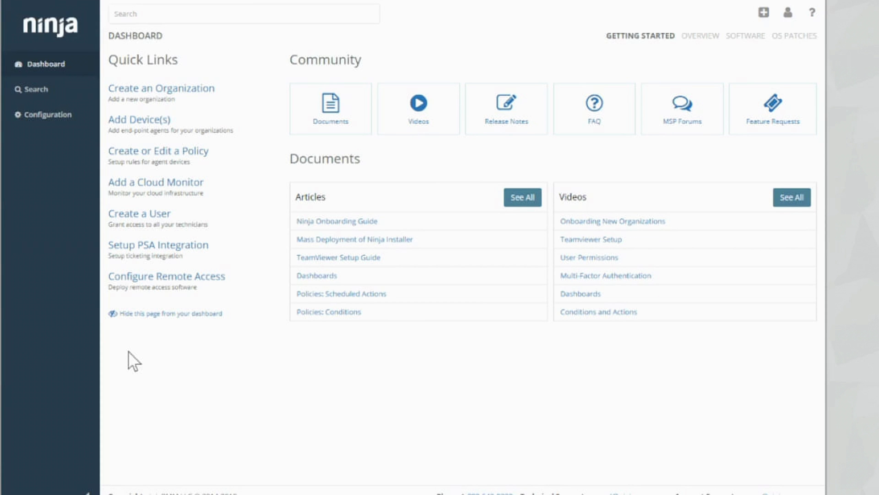
Create a new user and enter their first name, last name and e-mail address.
click(121, 215)
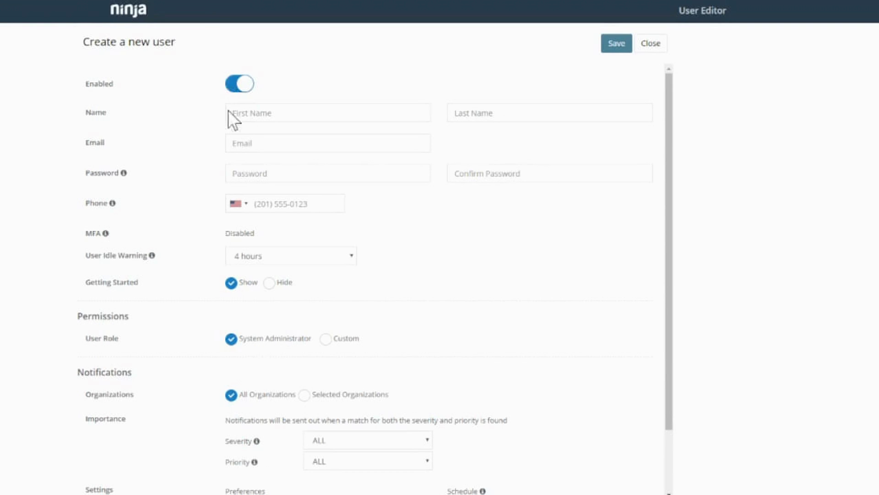
click(245, 115)
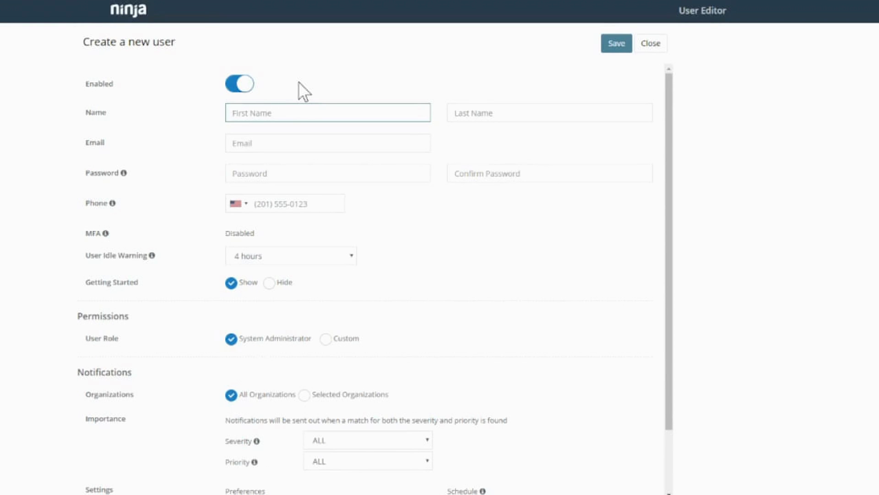
key(Tab)
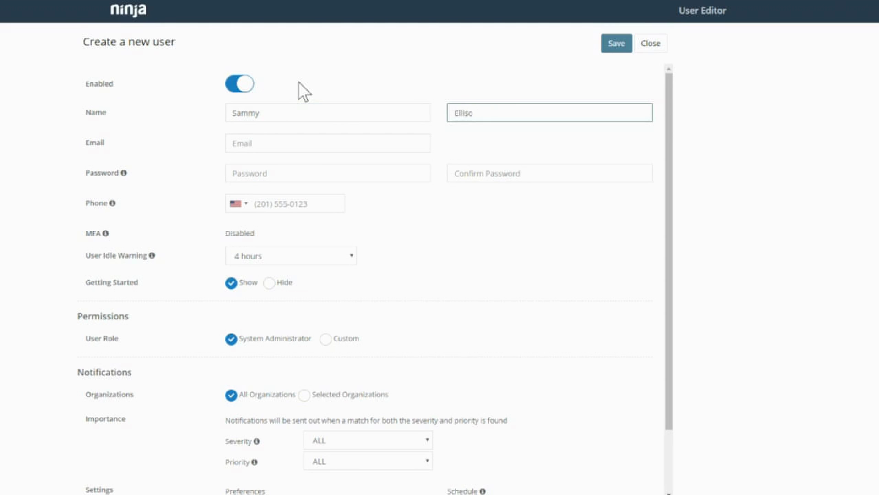
click(239, 143)
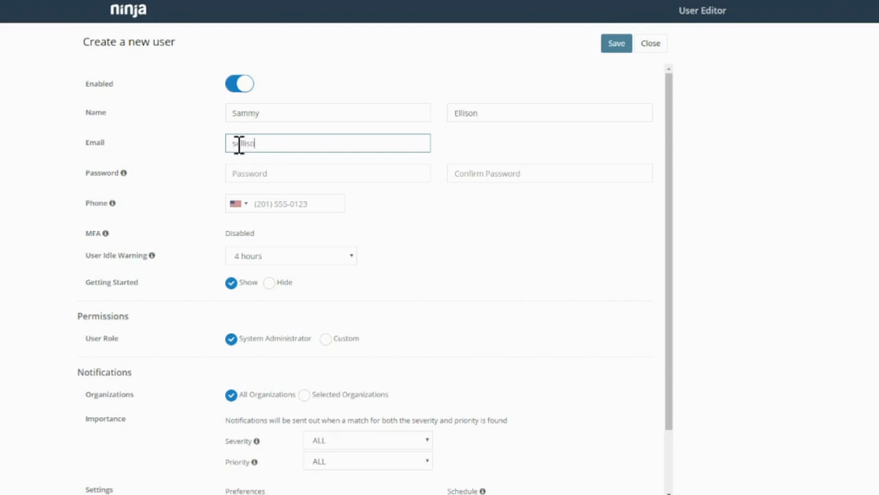
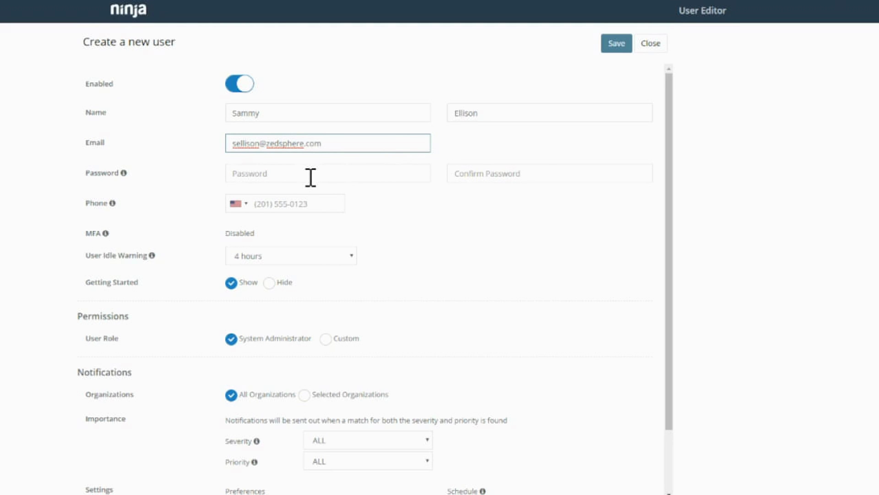
Enter the user's phone number with the United Kingdom country code.
click(236, 205)
click(239, 236)
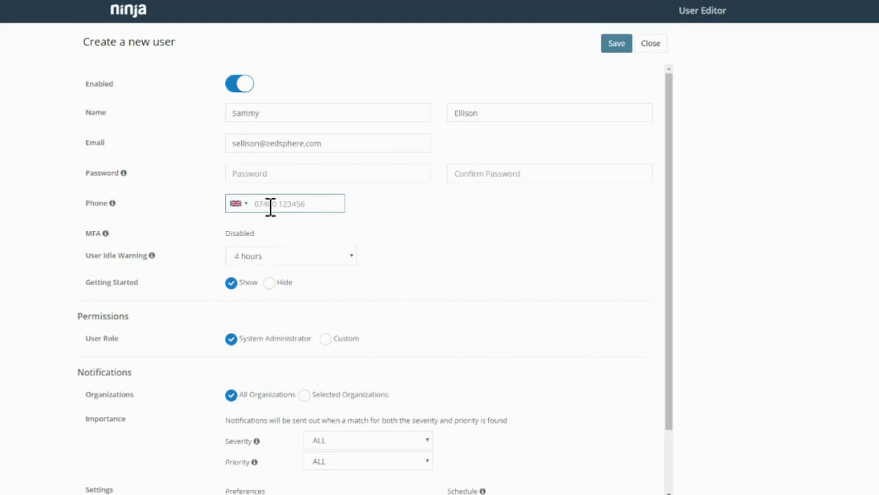
click(216, 243)
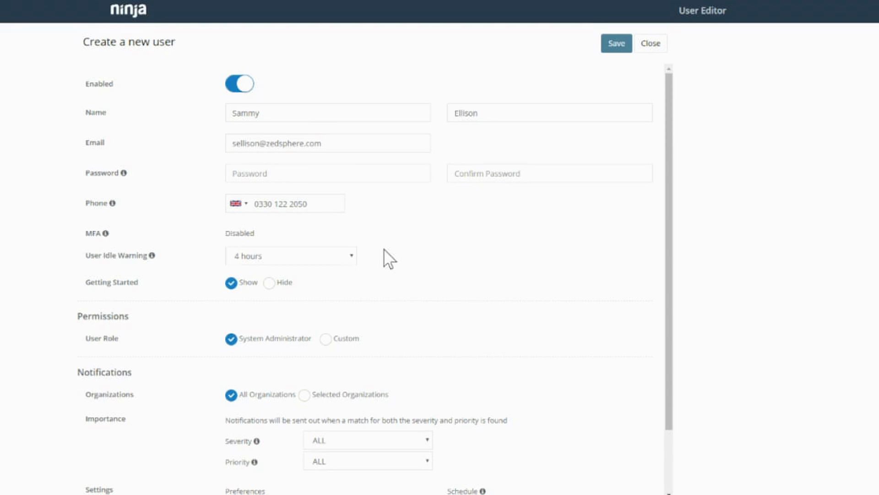
Restrict the user's organization access to Selected Organizations with only Test Org enabled.
scroll(384, 249, down, 2)
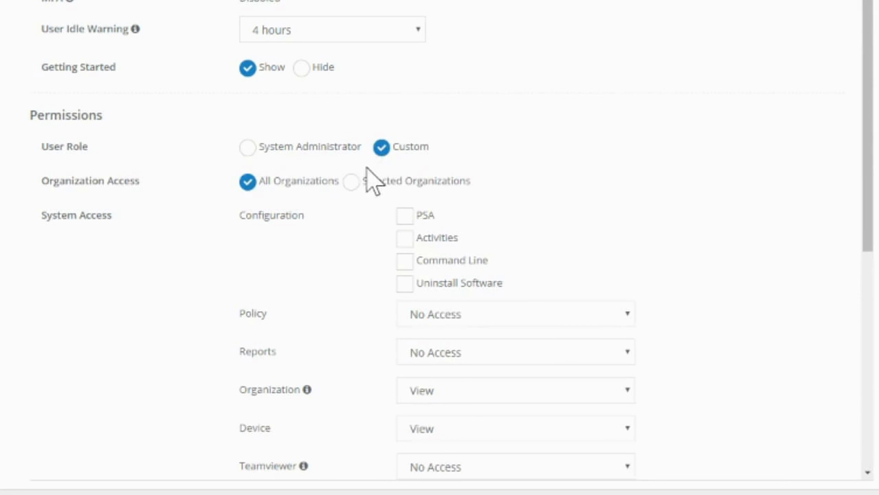
scroll(297, 202, down, 2)
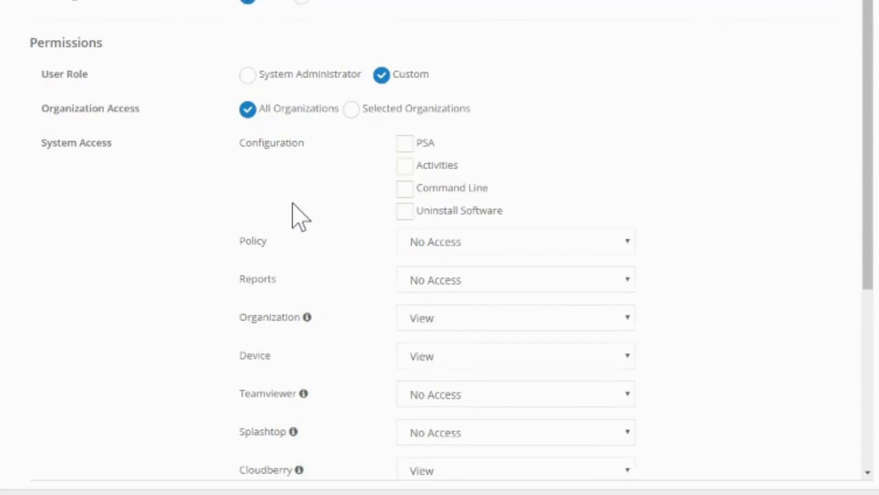
click(354, 103)
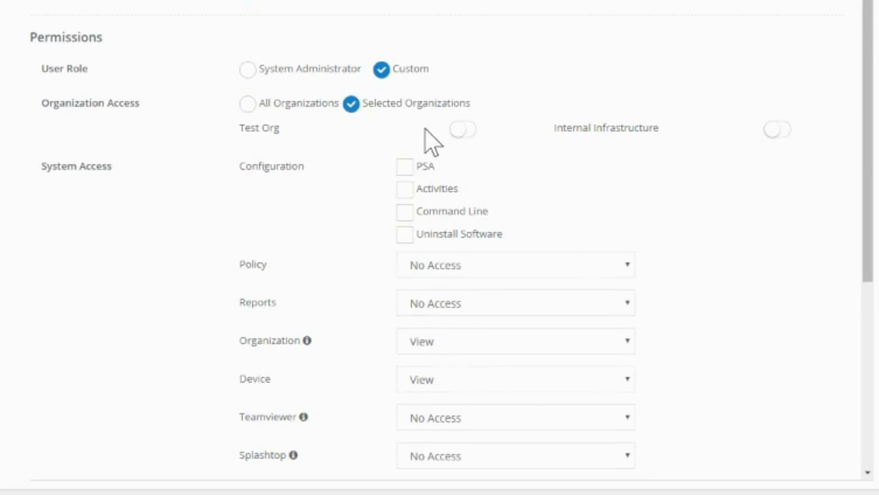
click(462, 131)
Review the configuration permissions, keeping Policy and Reports access at No Access.
scroll(373, 173, down, 2)
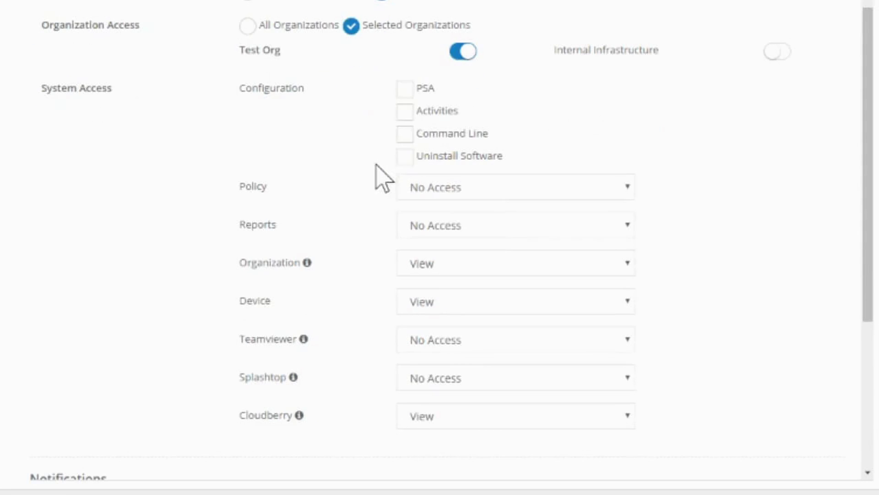
click(404, 89)
click(404, 112)
click(405, 112)
key(shift+Tab)
key(Tab)
key(Tab)
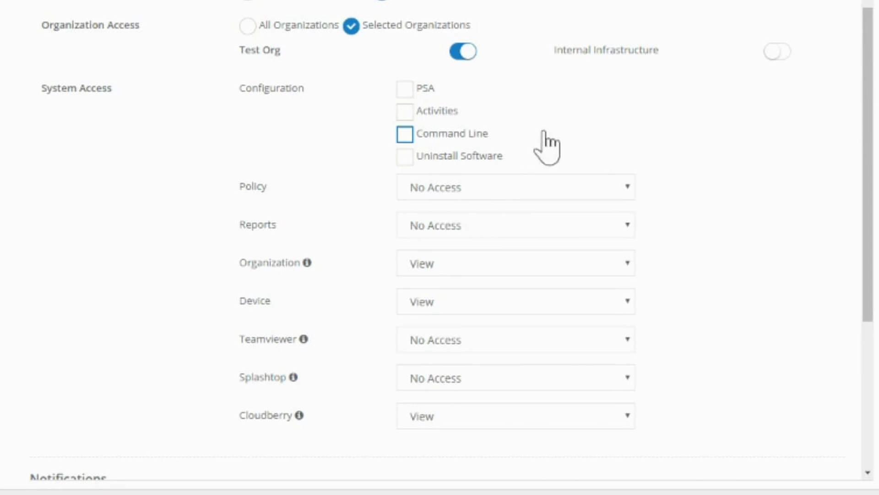
scroll(614, 143, down, 3)
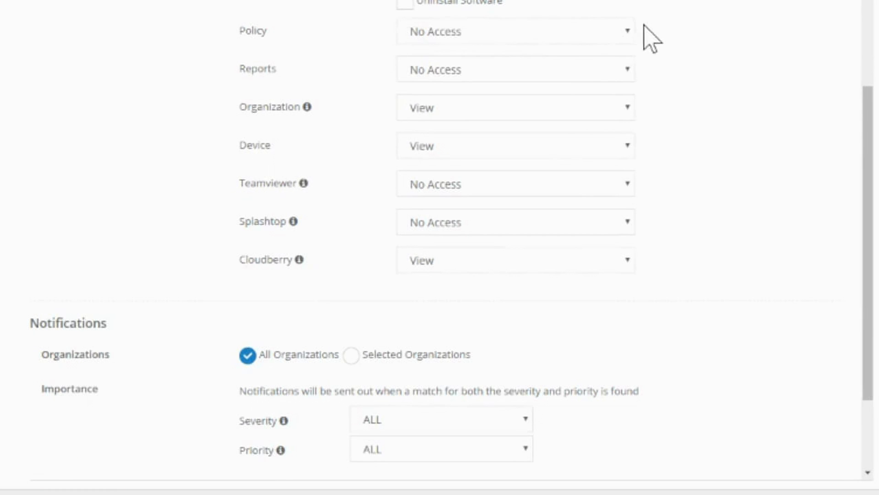
click(627, 33)
click(655, 53)
click(628, 73)
click(653, 108)
scroll(275, 266, down, 1)
Limit the user's notifications to Test Org, keeping Severity at ALL.
scroll(238, 252, down, 3)
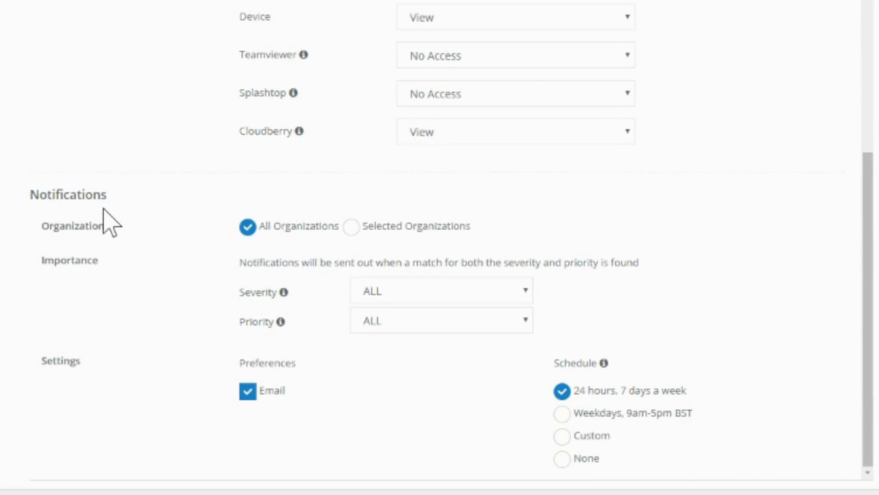
click(351, 226)
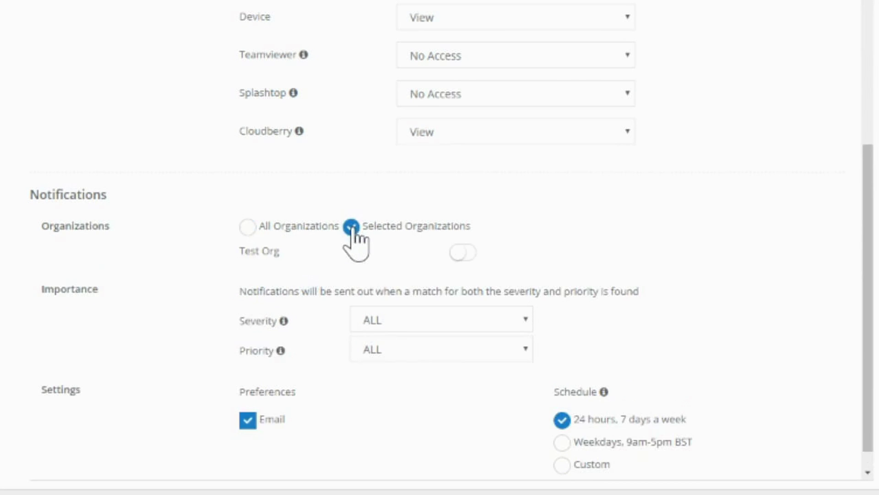
click(460, 254)
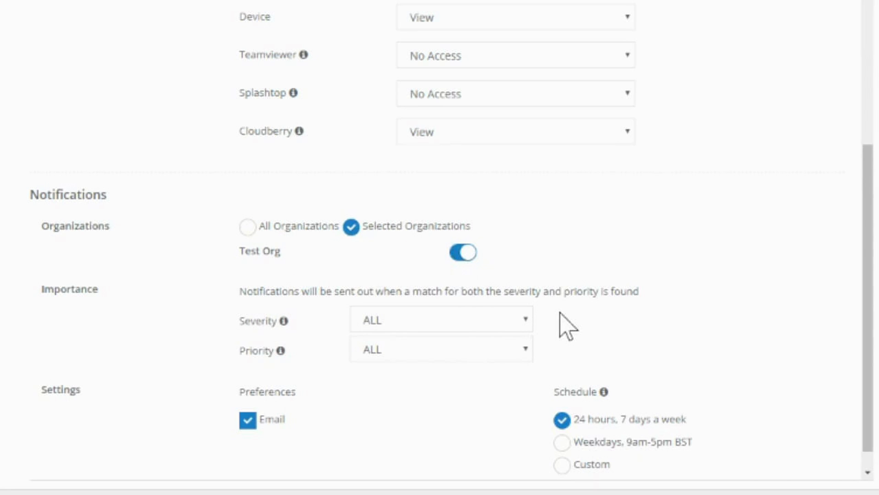
click(526, 329)
click(584, 343)
click(523, 319)
click(523, 319)
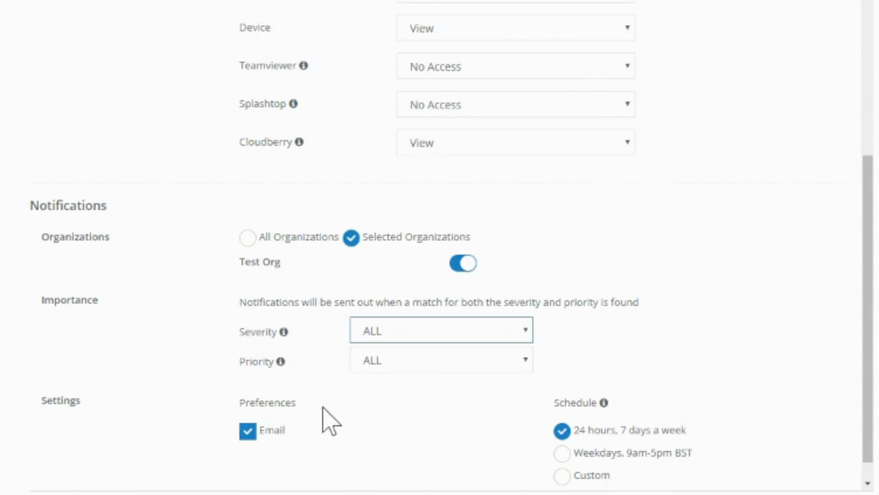
Save the new user and open the Test Org page from the dashboard overview.
scroll(632, 374, down, 1)
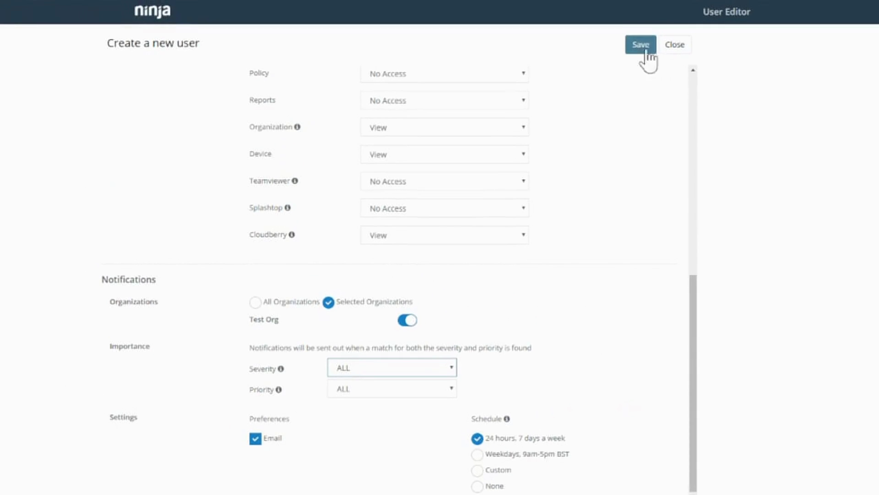
click(689, 53)
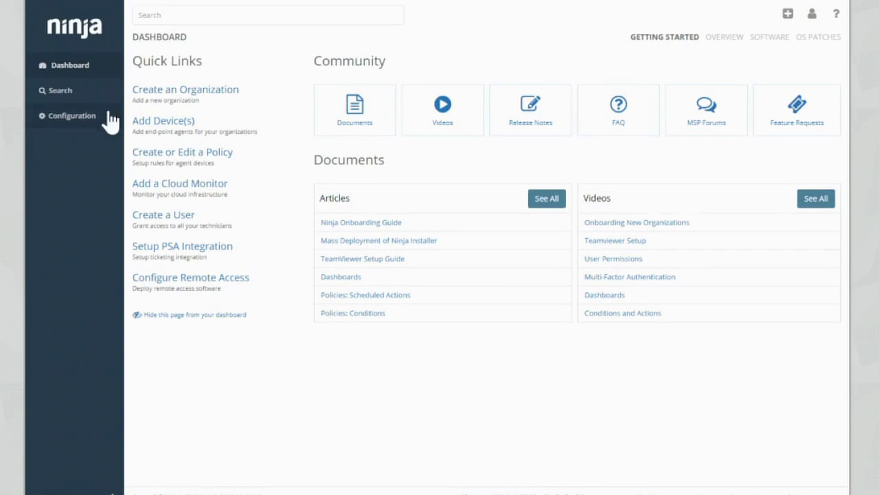
click(722, 39)
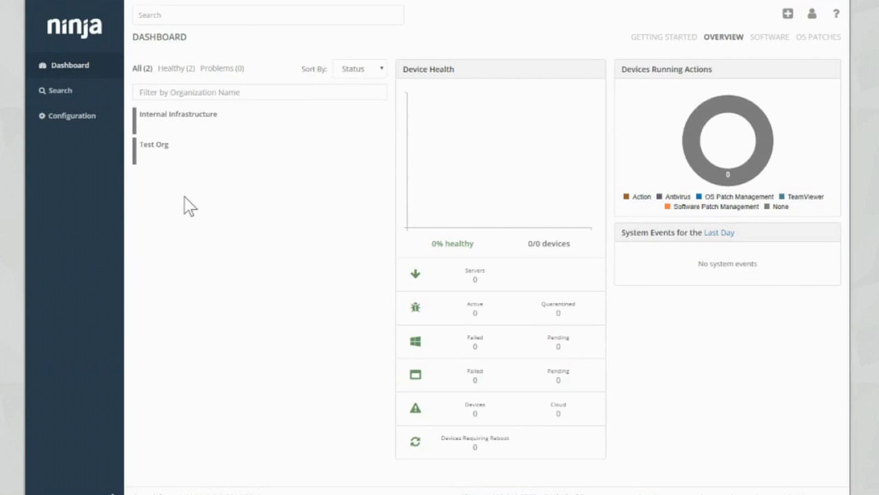
click(180, 158)
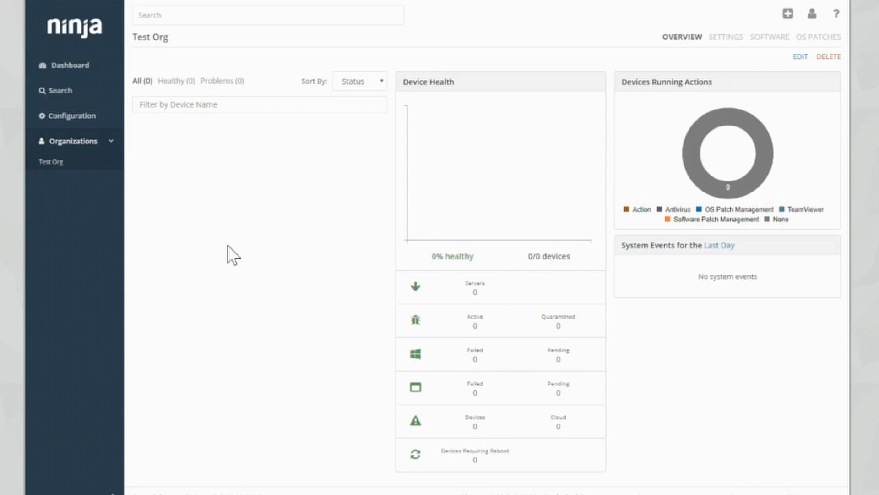
Enable website branding with hostname 'zedsphere' and help topics turned on.
click(71, 116)
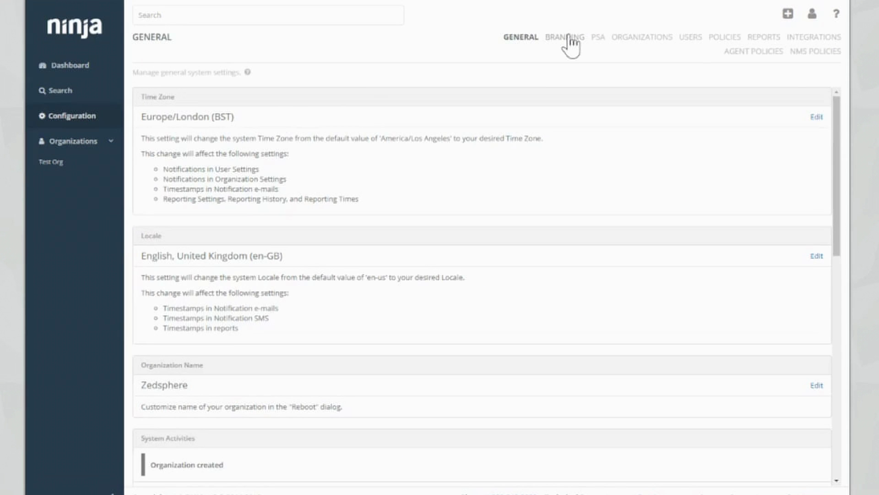
click(565, 37)
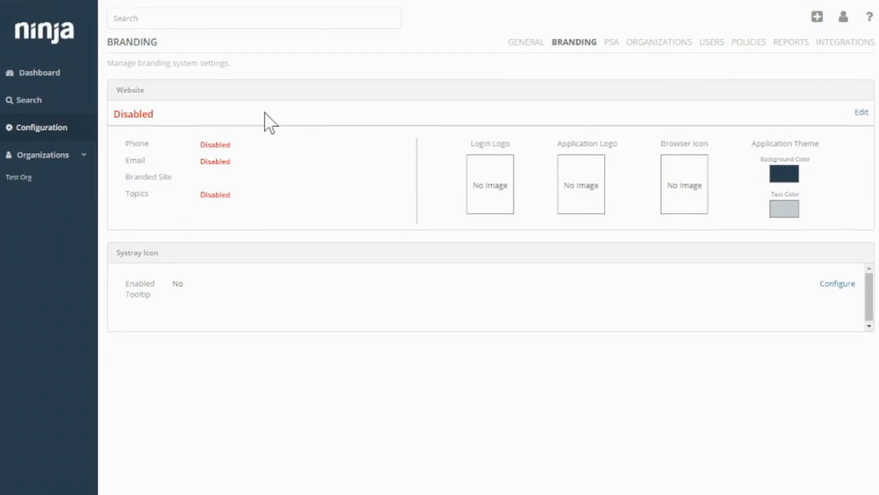
click(861, 113)
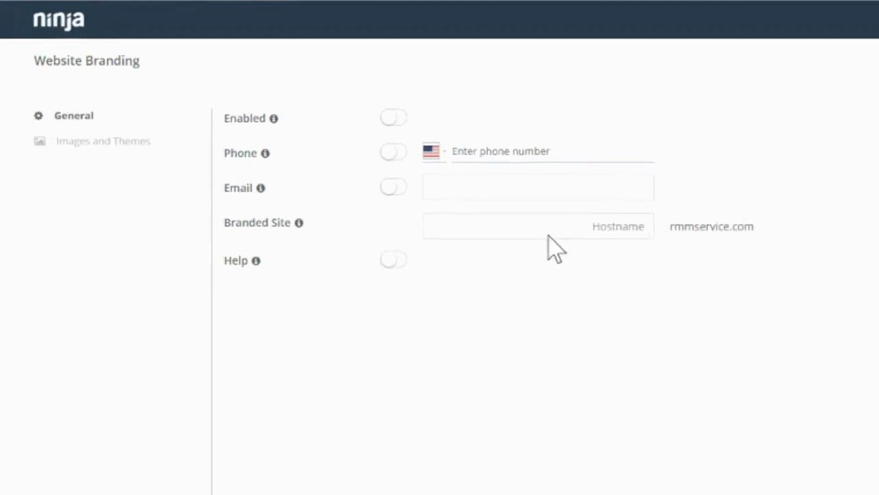
click(396, 120)
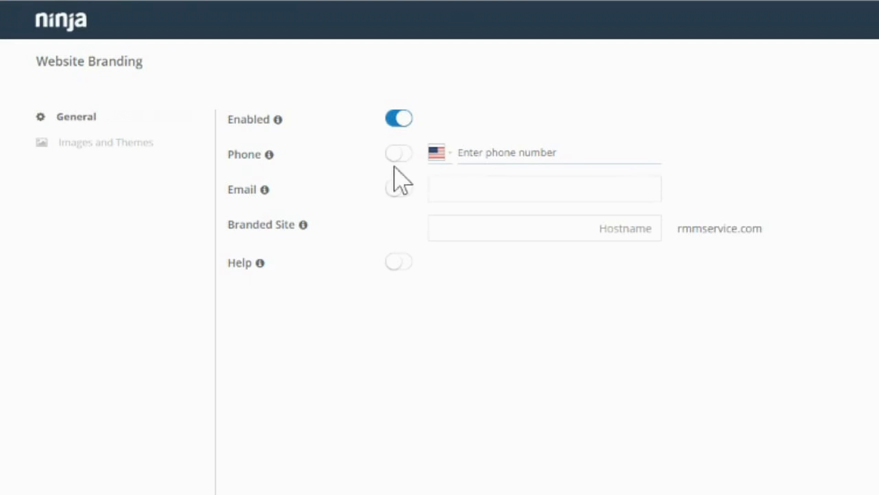
click(658, 230)
text(zedsphere)
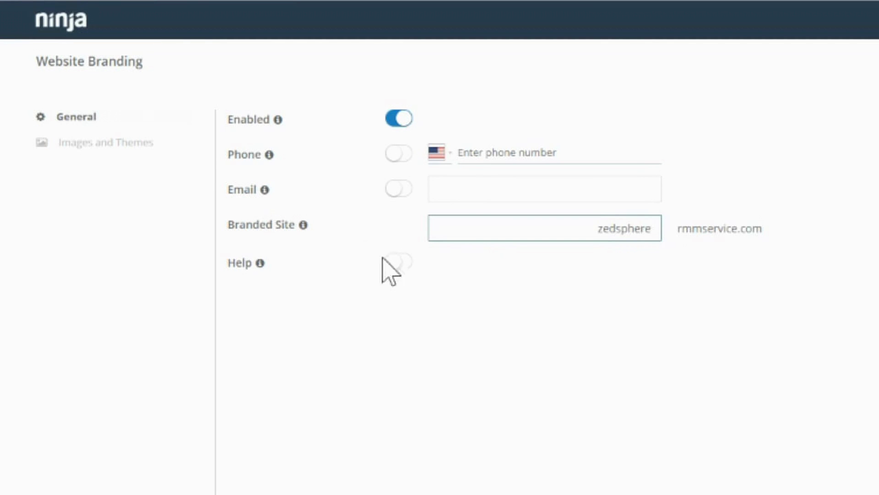
click(402, 269)
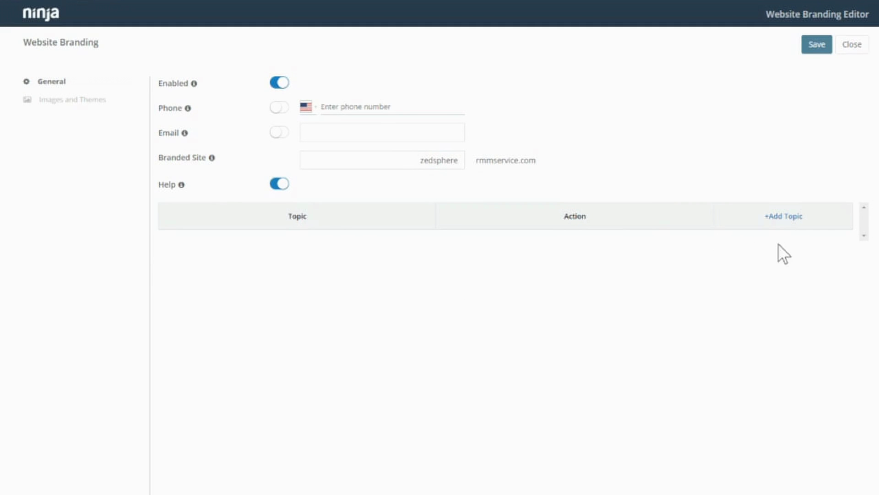
click(73, 99)
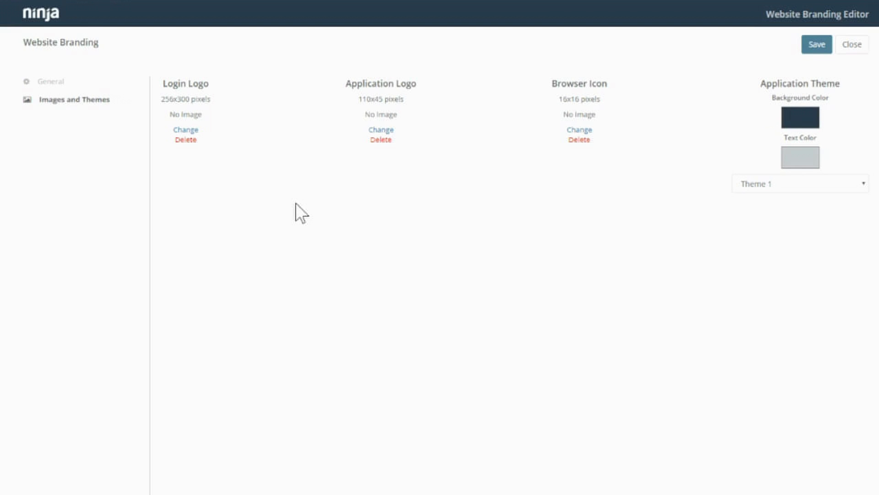
Preview Themes 2 through 6, then close the branding editor discarding the changes.
click(857, 186)
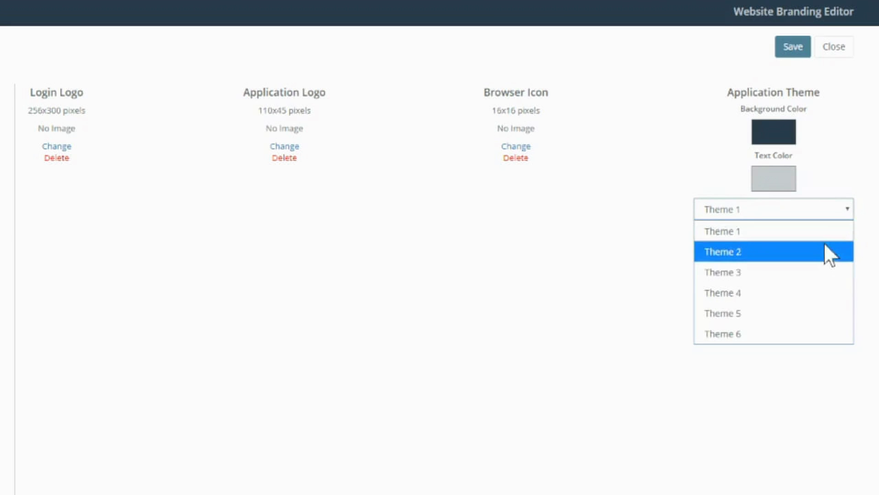
click(831, 251)
click(836, 213)
click(824, 272)
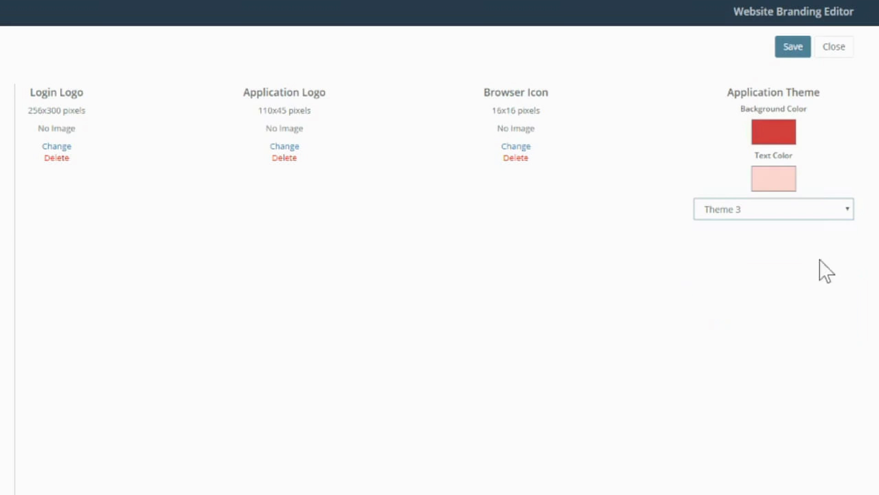
click(833, 216)
click(801, 293)
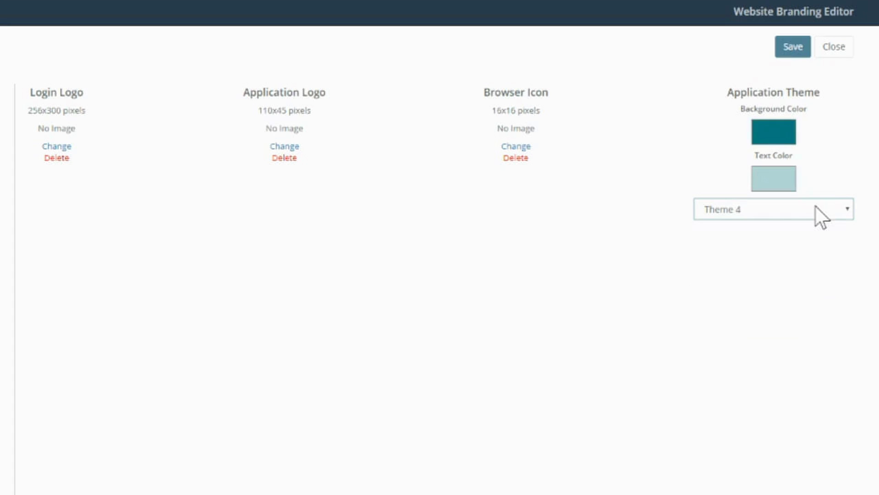
click(820, 214)
click(790, 314)
click(809, 216)
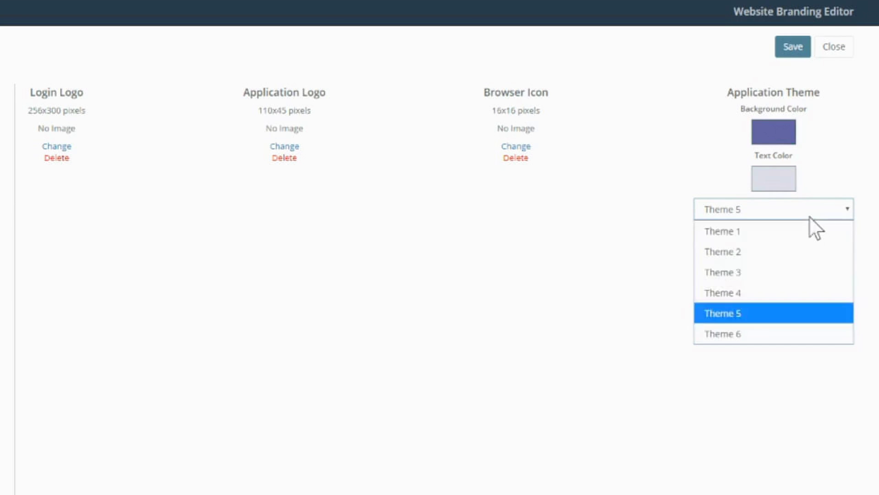
click(737, 333)
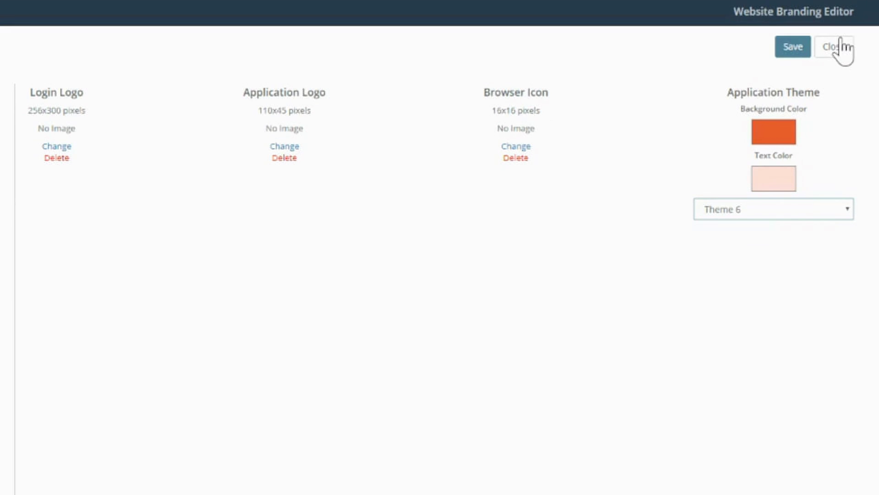
click(835, 47)
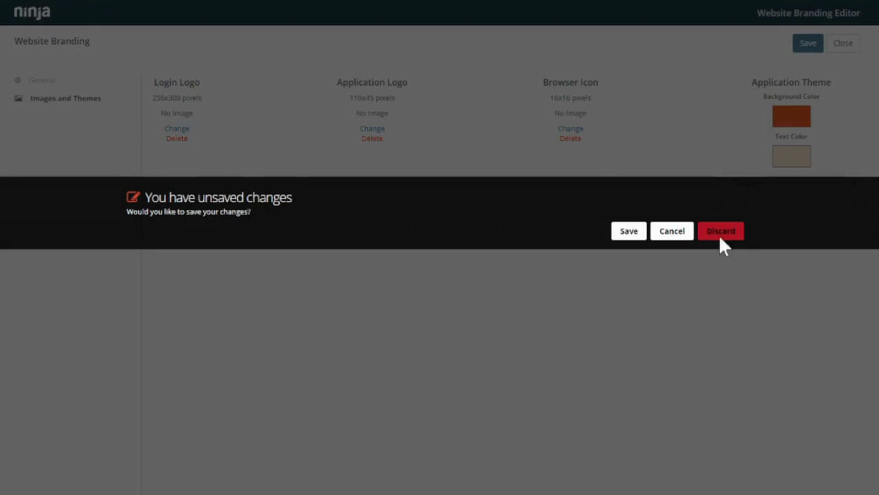
click(721, 231)
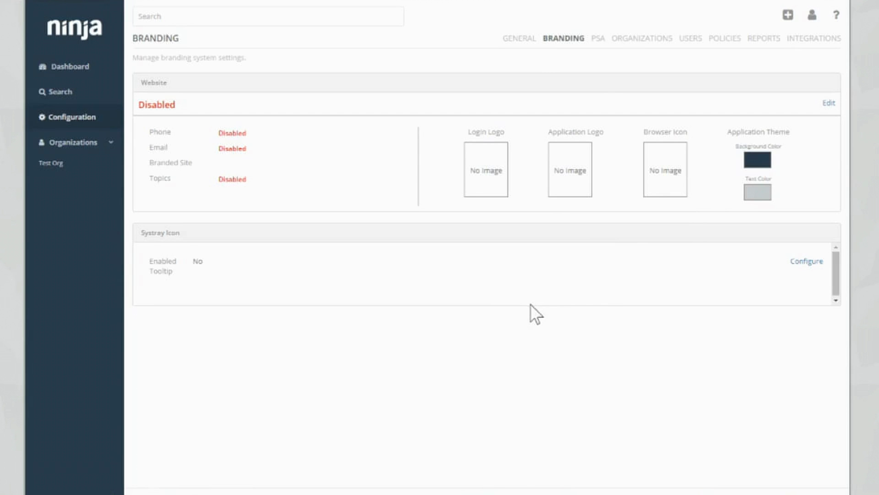
Enable the systray icon in its settings, select the Tooltip field, and start a new menu item.
click(806, 261)
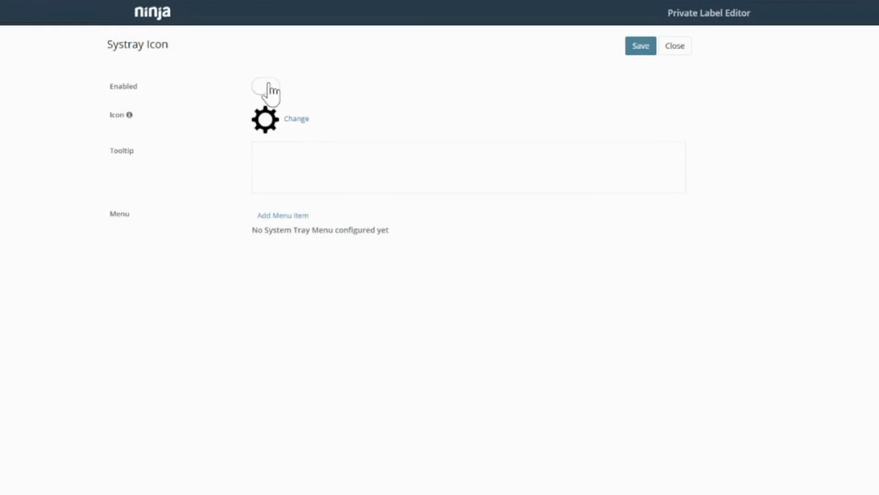
click(268, 87)
click(262, 152)
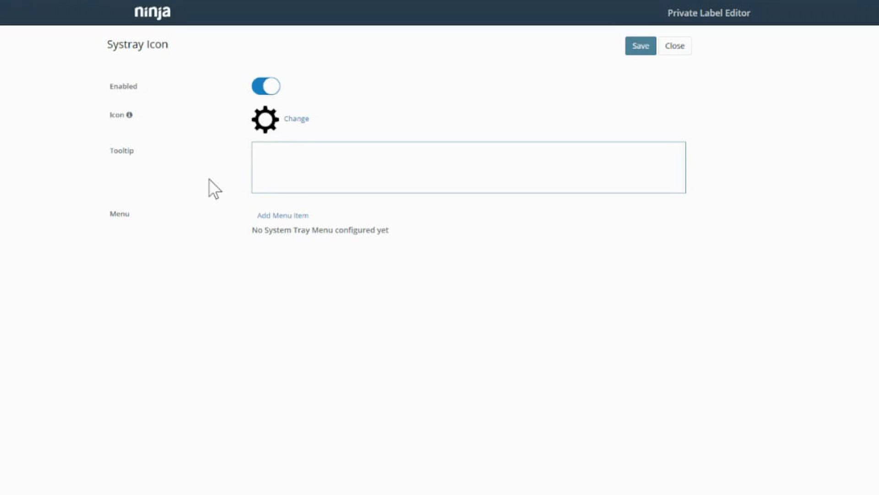
click(282, 219)
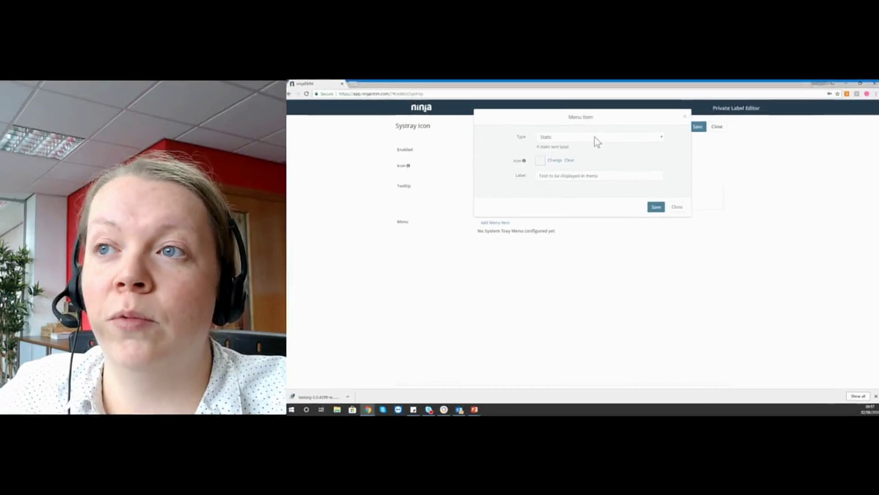
Make the new menu item a Help Request Form with forwarding set to support email.
click(459, 55)
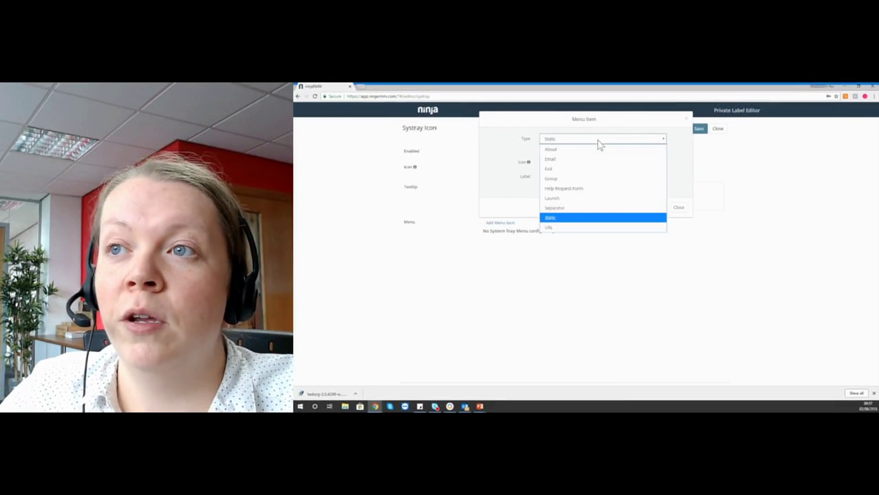
click(587, 188)
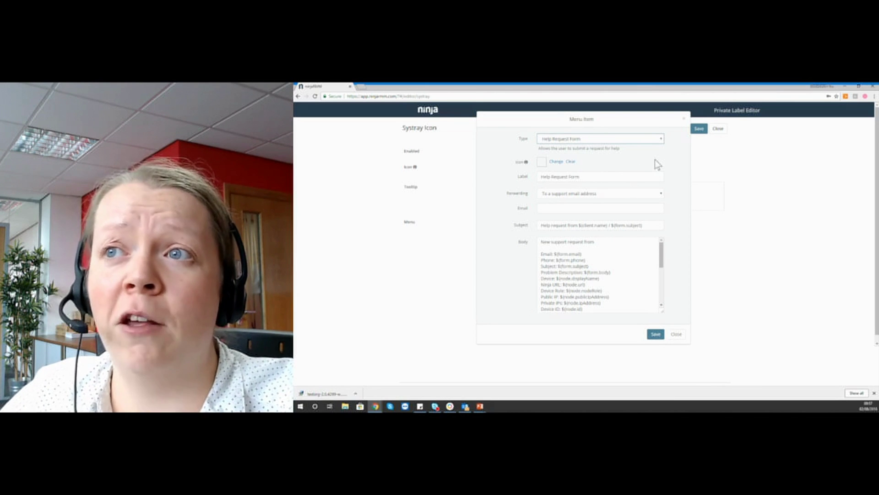
scroll(671, 169, down, 1)
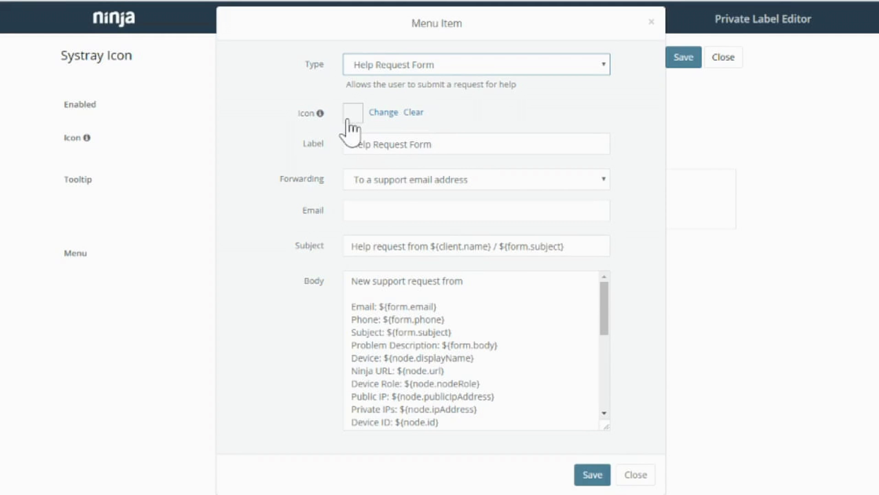
click(412, 180)
click(387, 183)
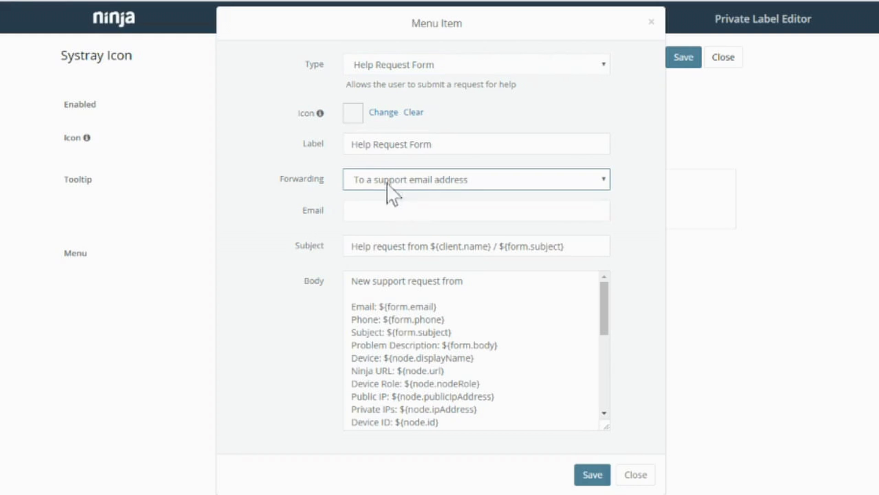
Enter the support email address, review the Body, and save the menu item.
click(371, 210)
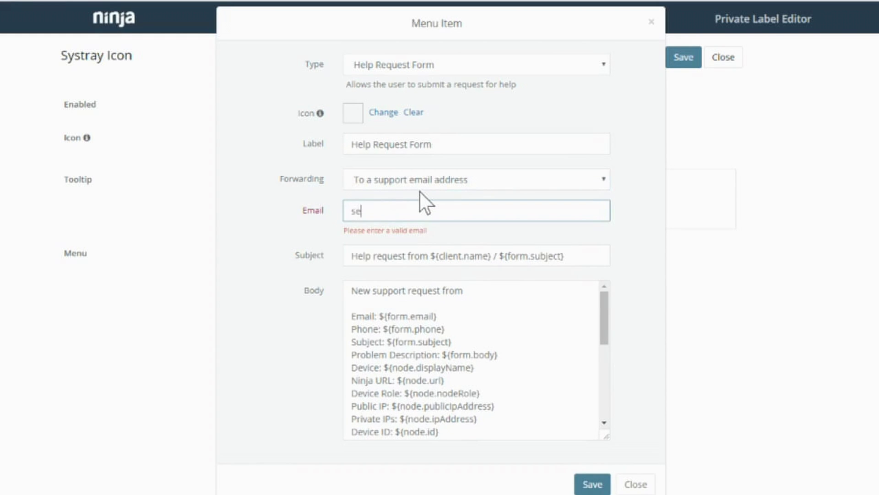
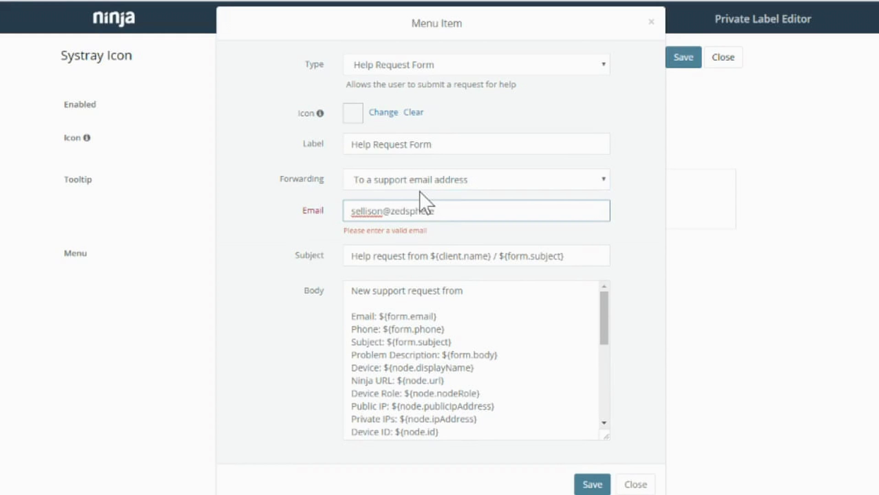
click(284, 388)
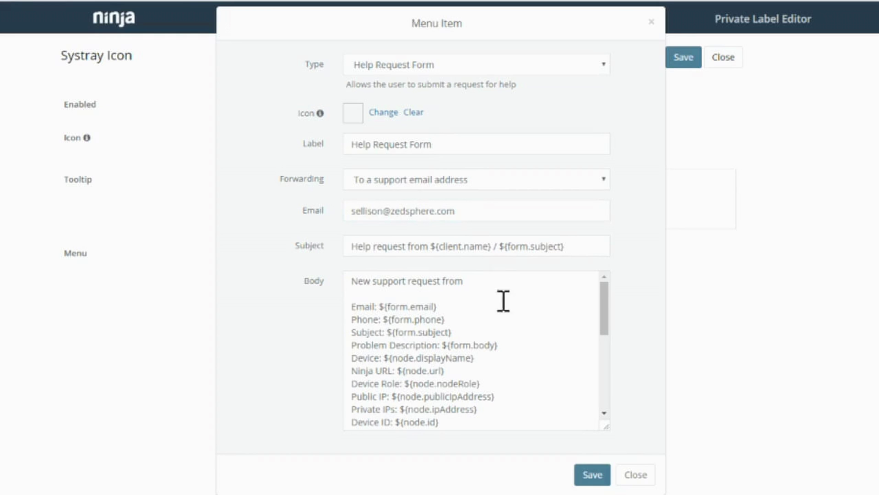
scroll(505, 300, down, 5)
scroll(505, 305, down, 3)
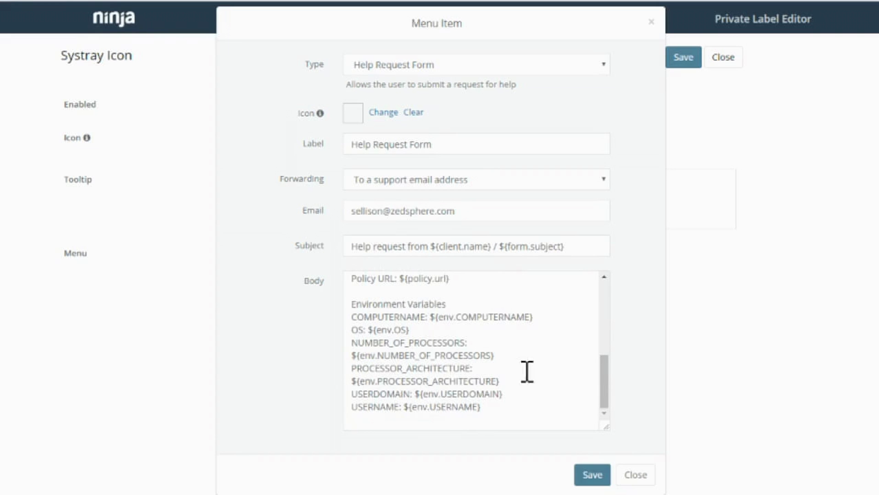
scroll(528, 384, up, 5)
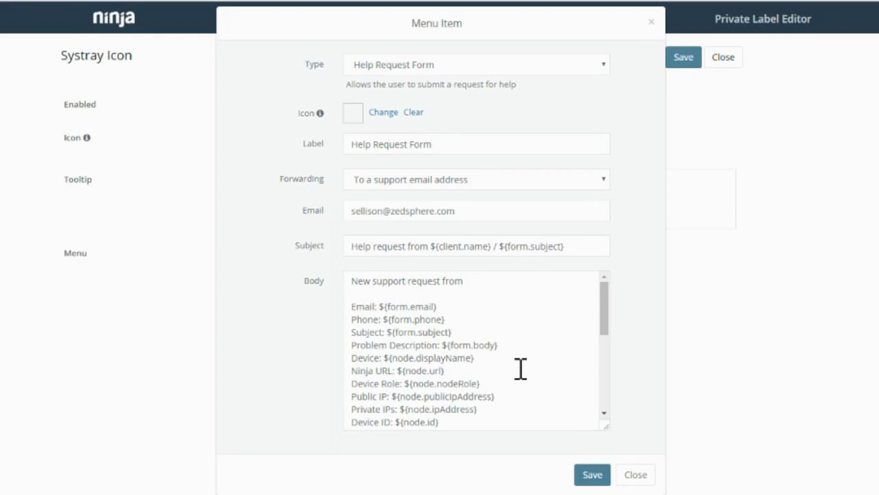
click(592, 475)
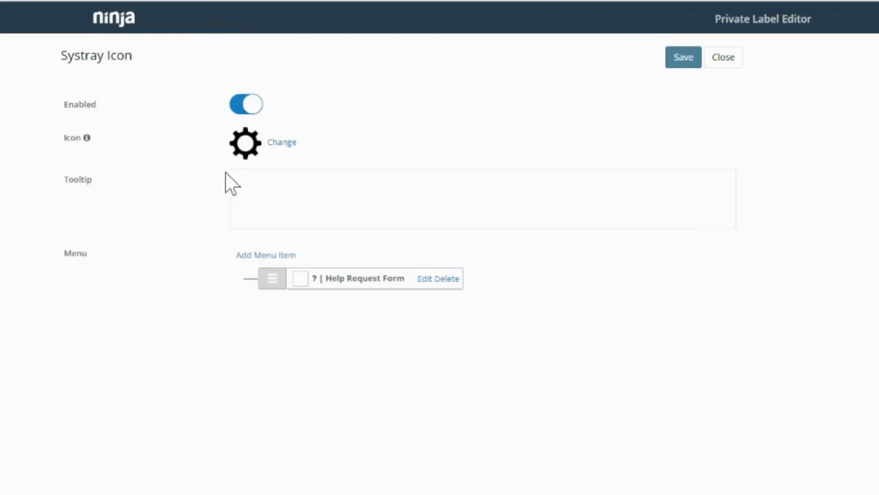
click(269, 255)
click(406, 75)
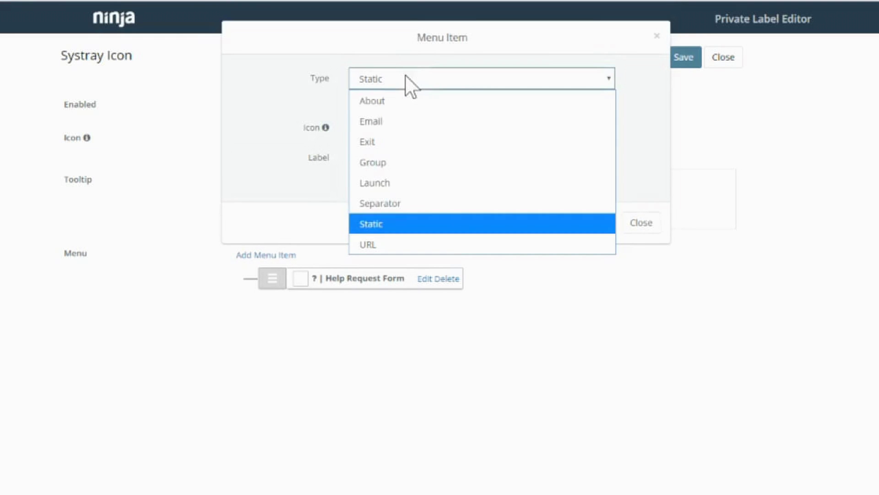
click(394, 184)
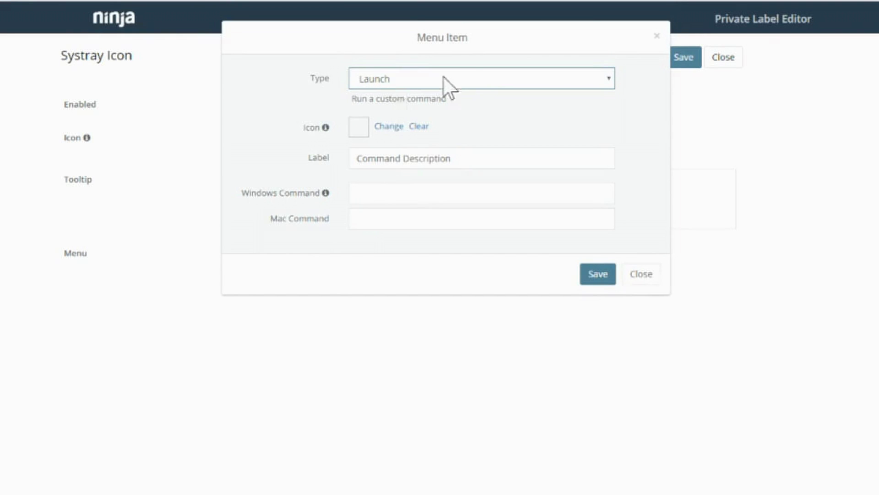
click(461, 82)
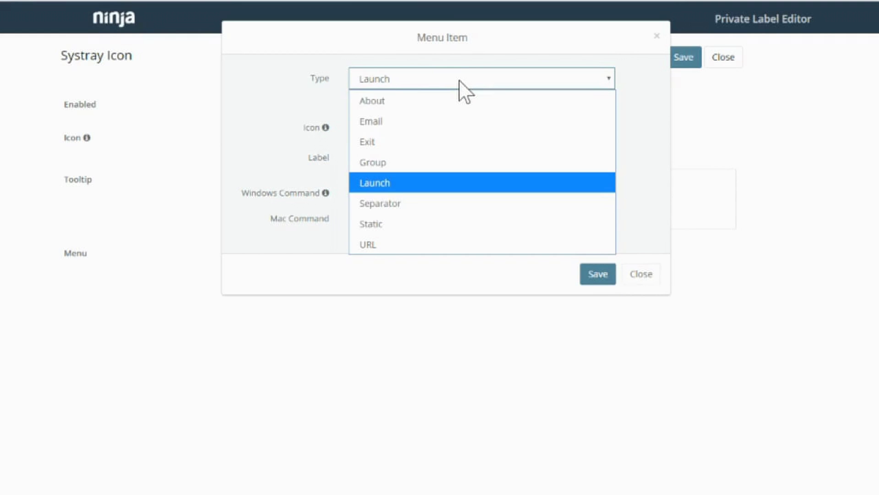
click(435, 122)
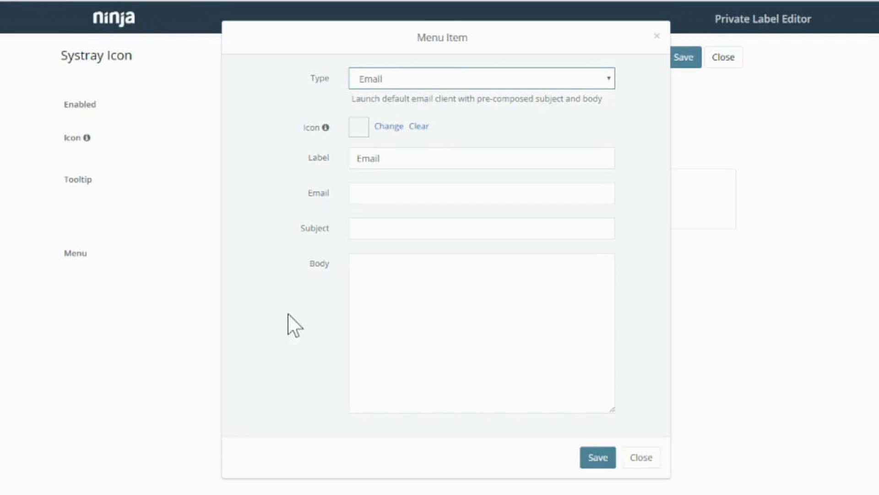
click(463, 84)
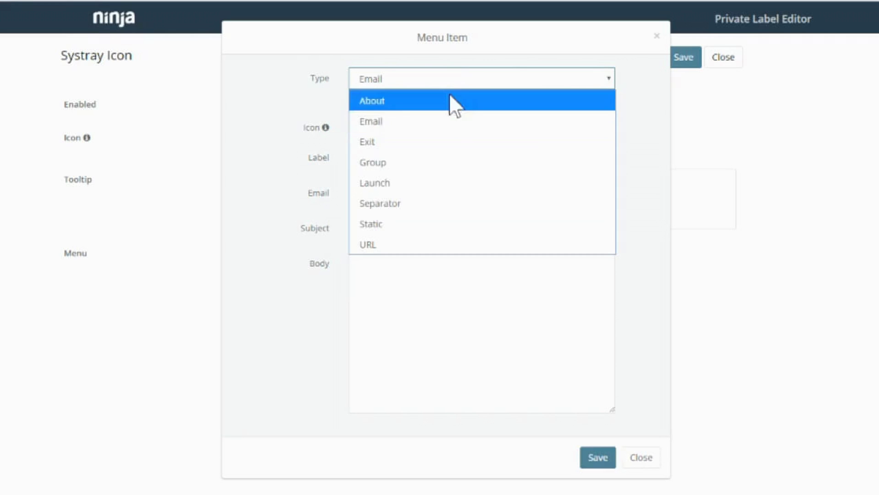
click(417, 102)
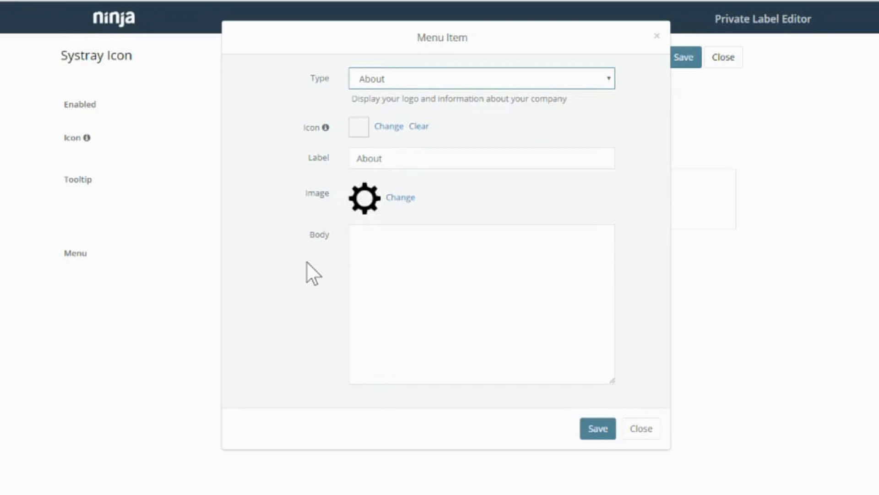
click(432, 78)
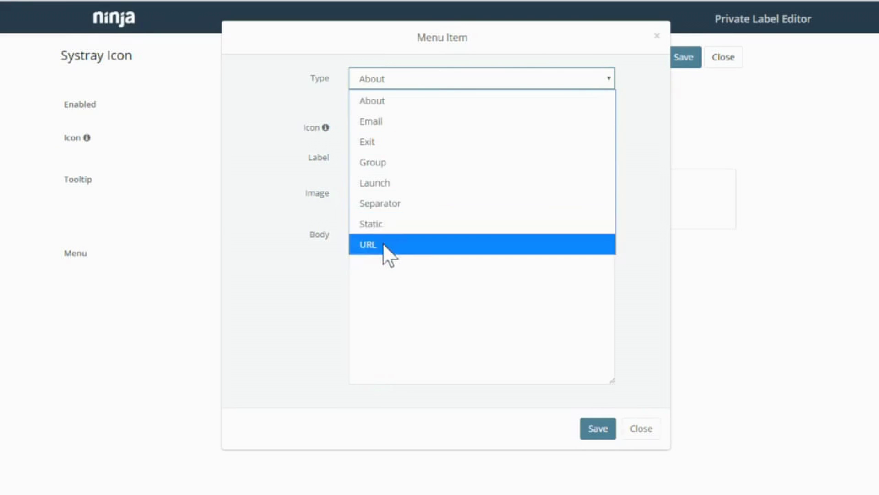
click(388, 255)
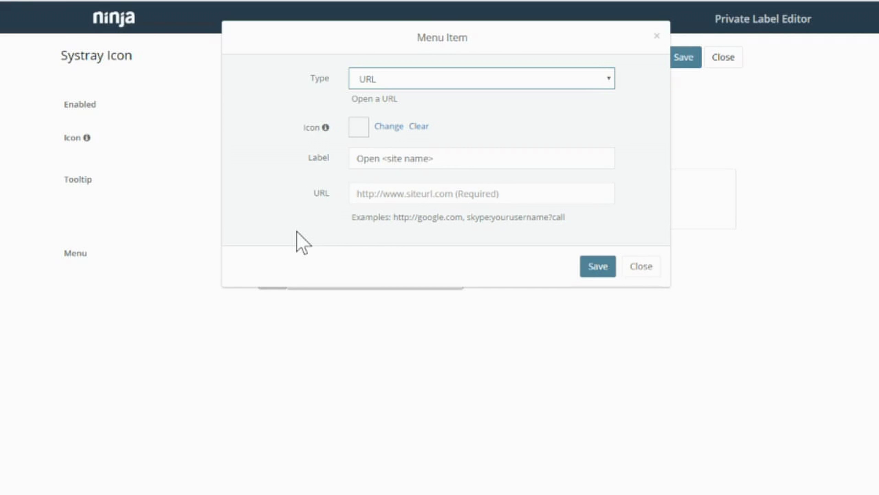
Discard the extra menu item and close the systray editor after saving fails on the required Tooltip.
click(642, 266)
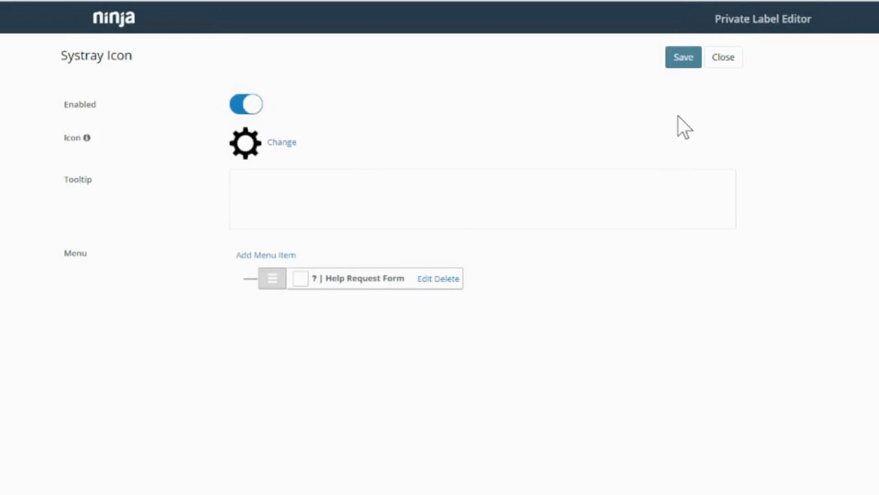
click(678, 62)
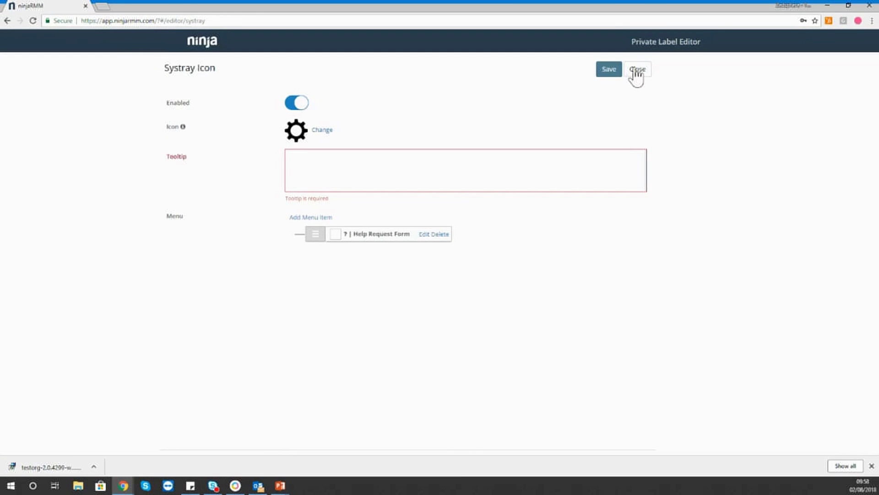
click(635, 70)
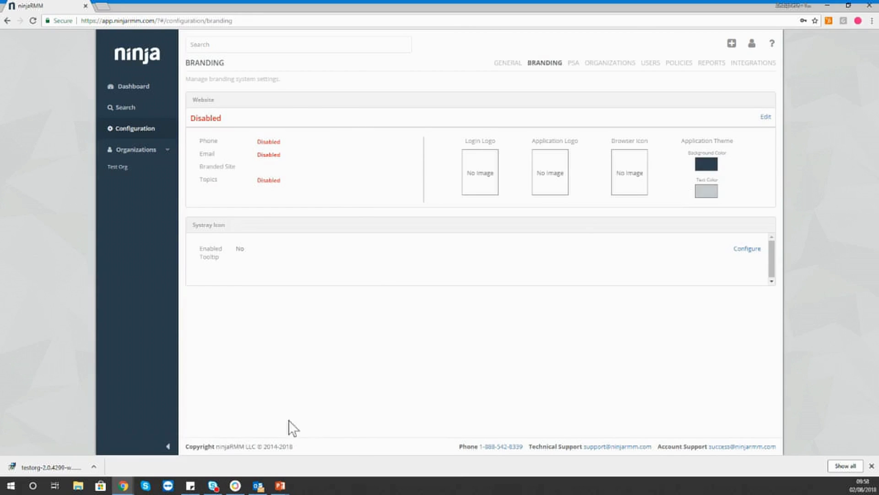